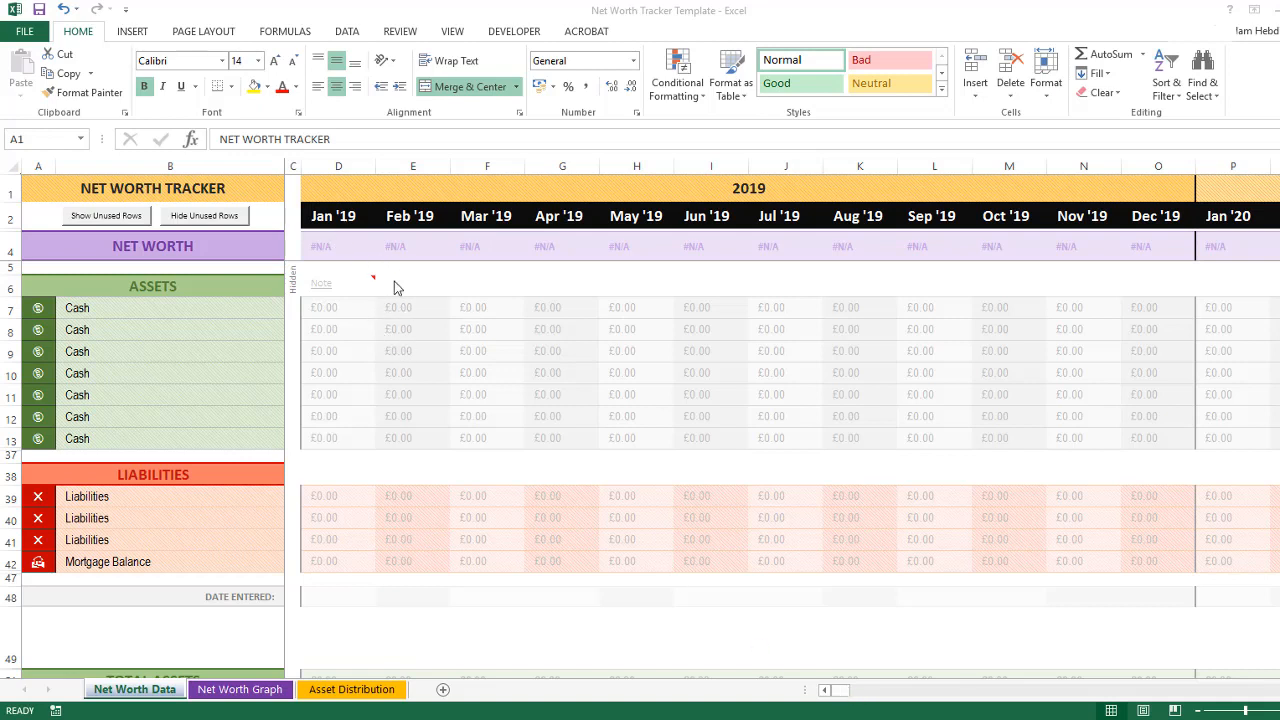
Set the tracker's starting year in the merged year header D1 to 2020
left_click(330, 188)
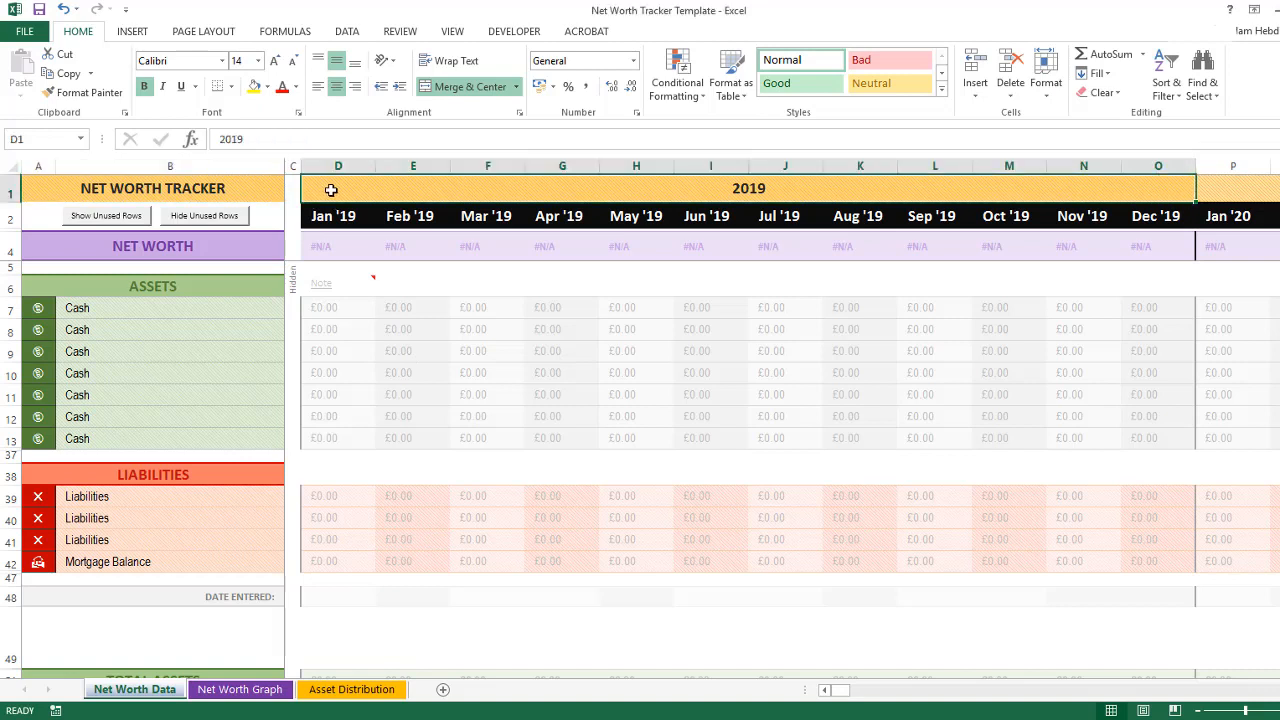
left_click(270, 146)
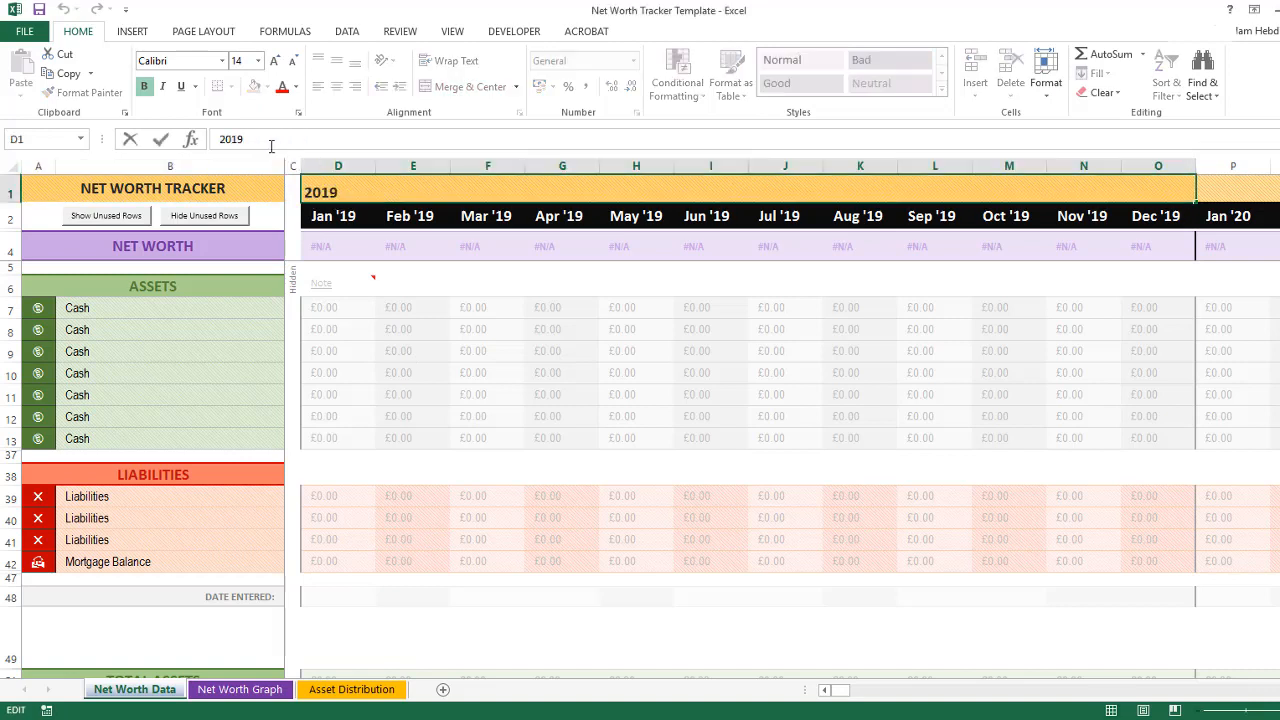
key("BackSpace")
key("BackSpace")
type("20")
key("Return")
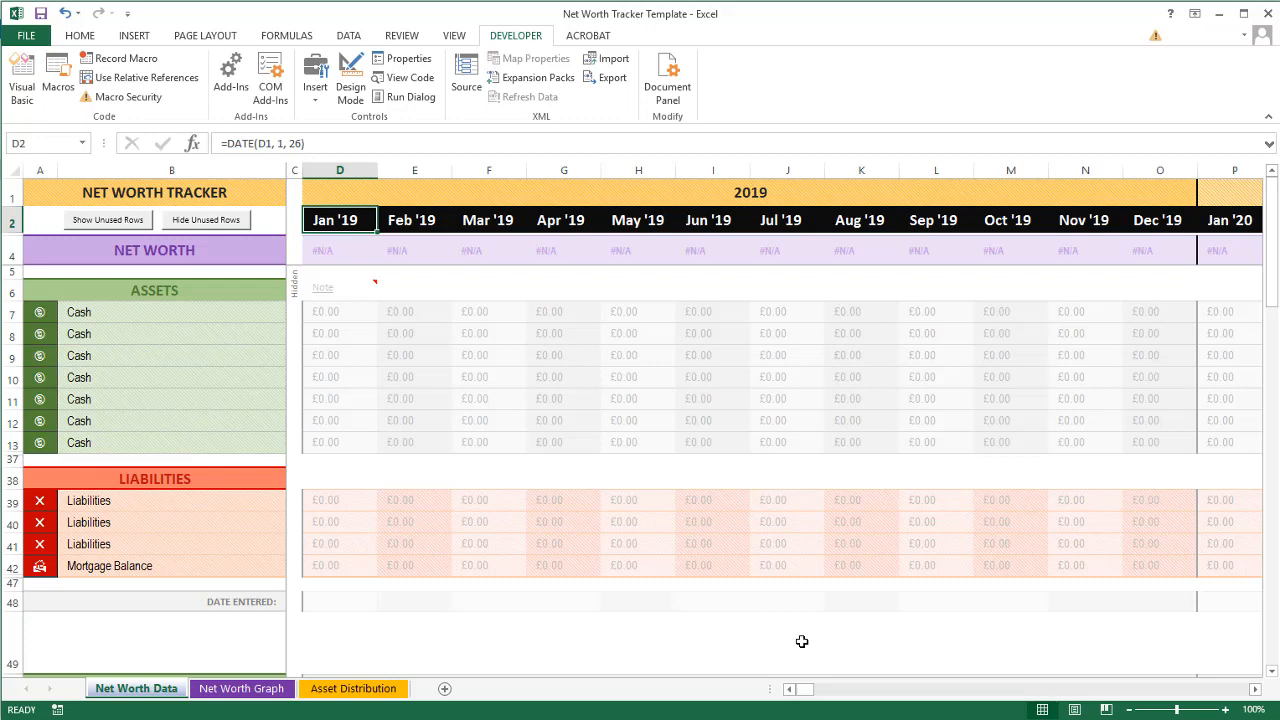
left_click(329, 199)
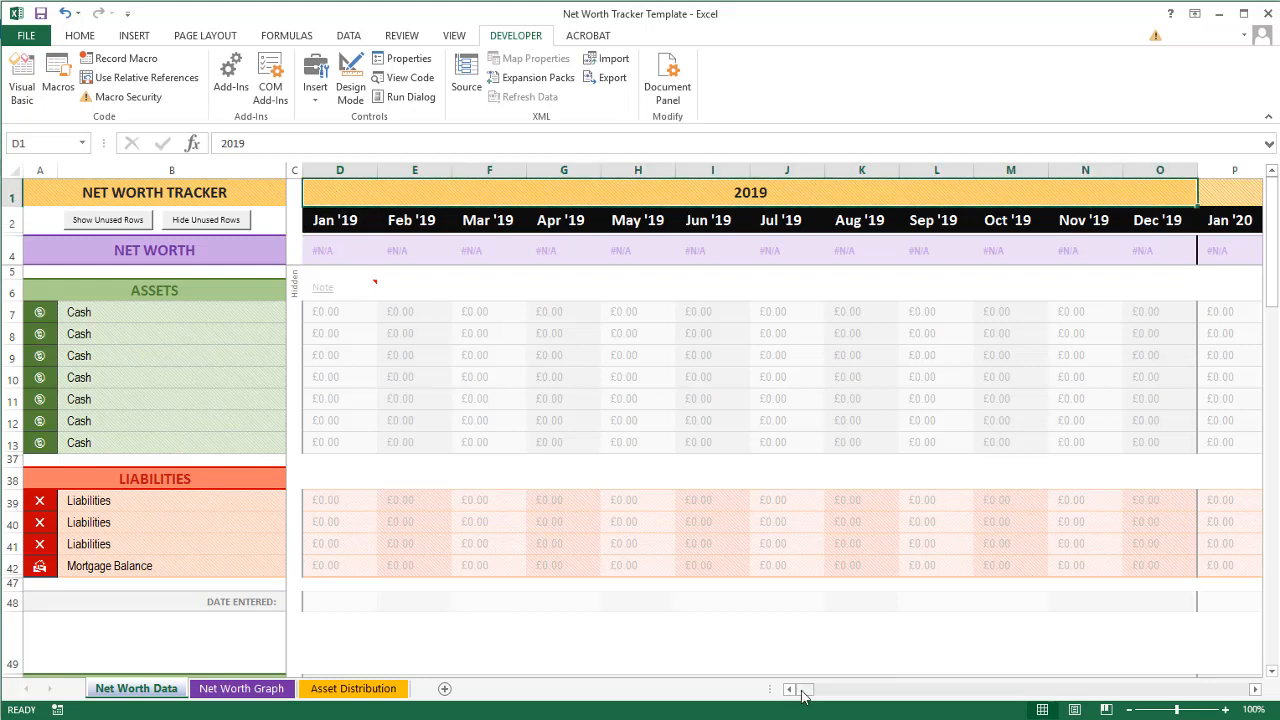
left_click(320, 293)
left_click(293, 313)
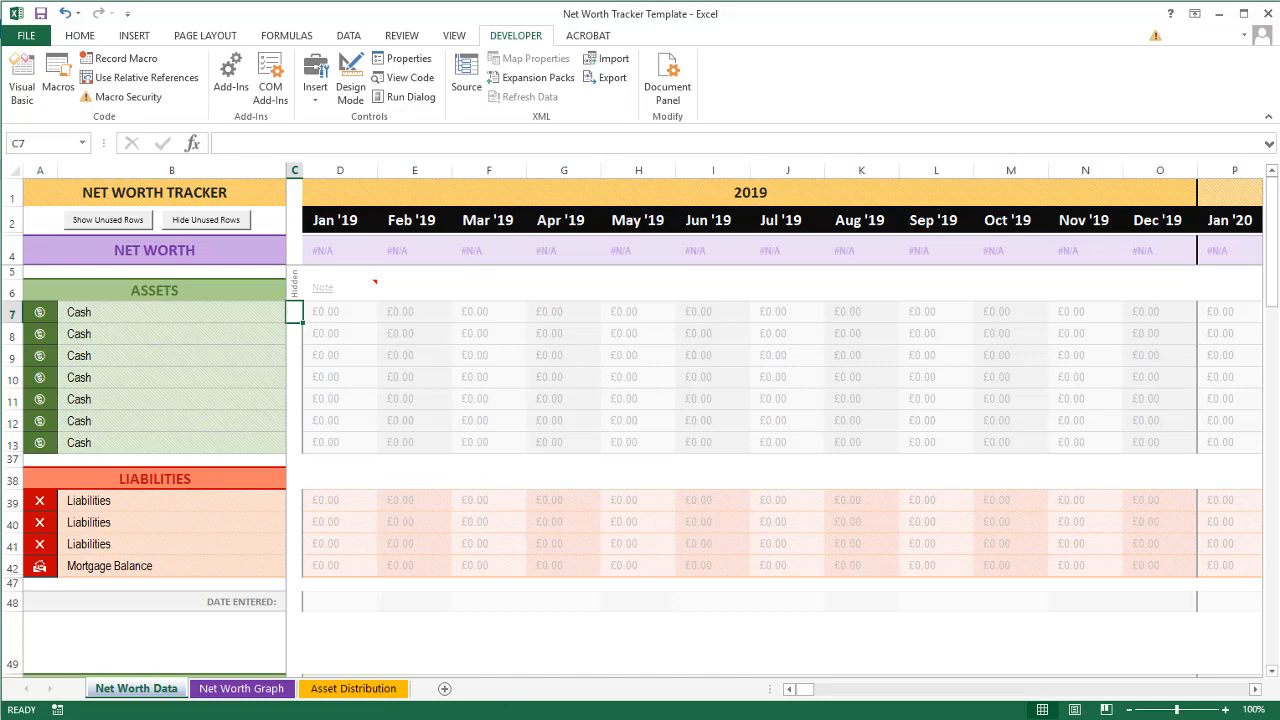
Show the unused rows in the tracker's assets and liabilities lists
key("alt+Tab")
left_click(118, 226)
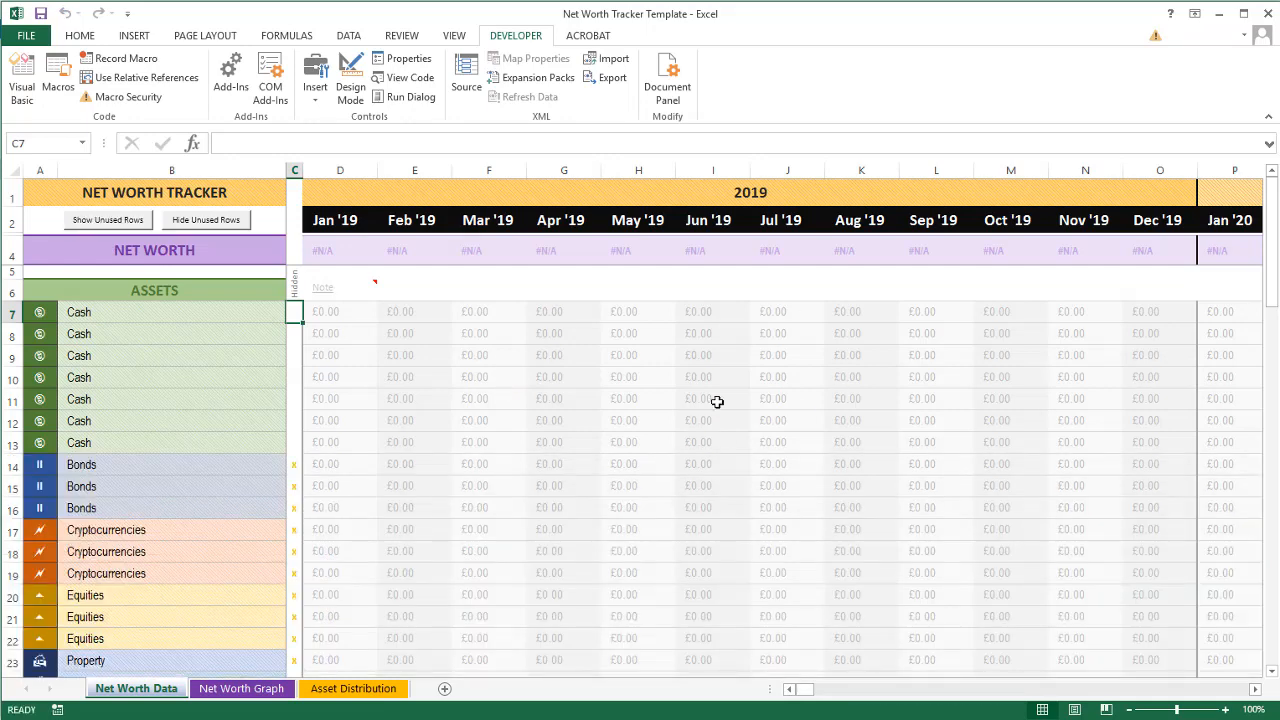
left_click_drag(1268, 262, 1266, 345)
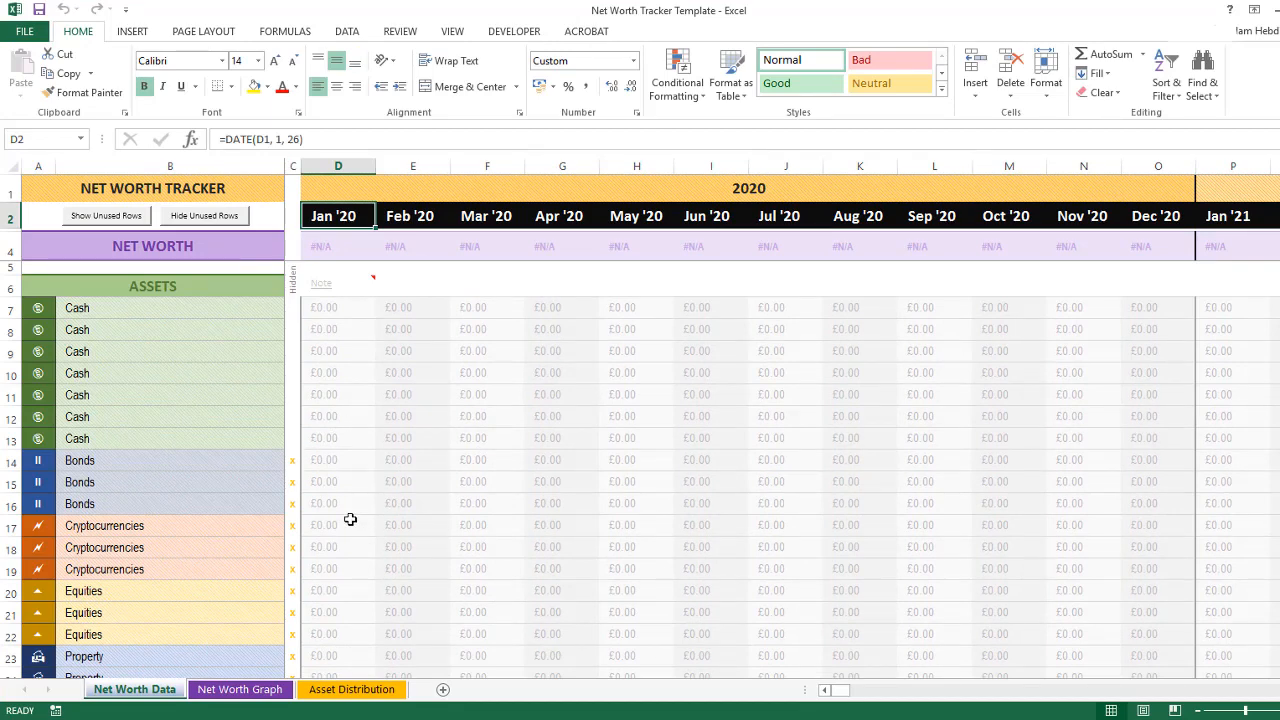
left_click(296, 460)
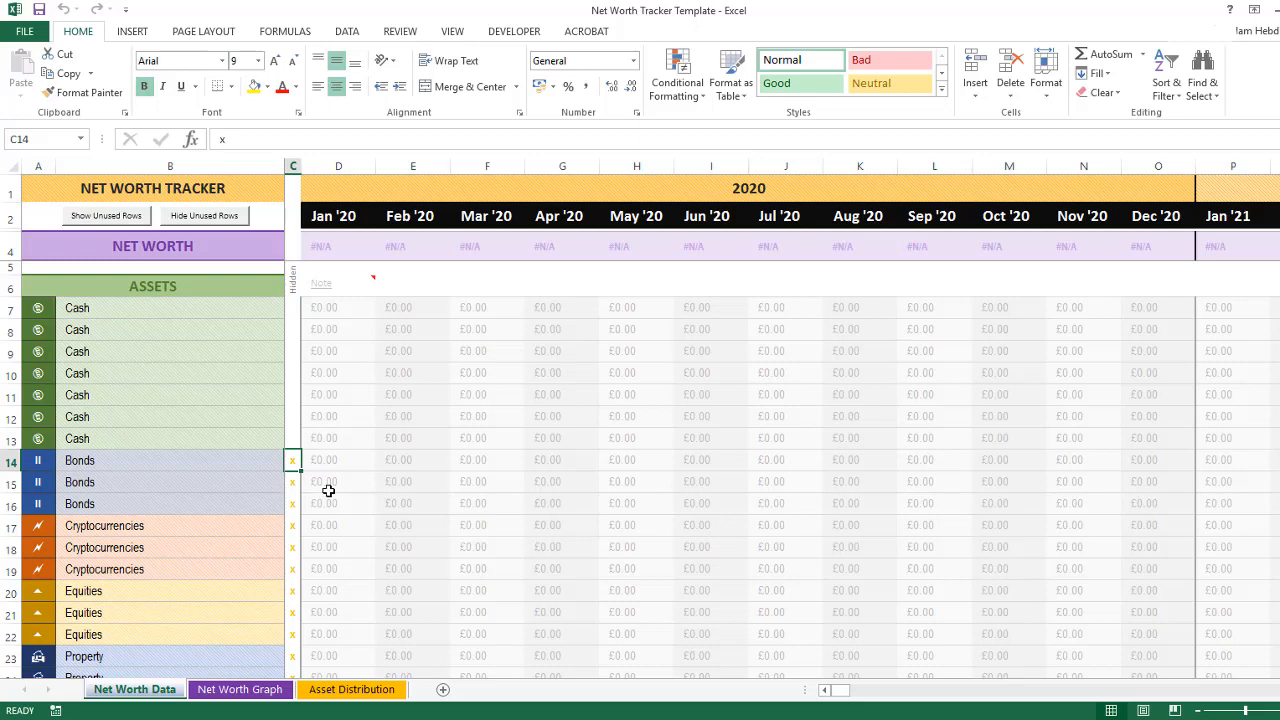
left_click(337, 483)
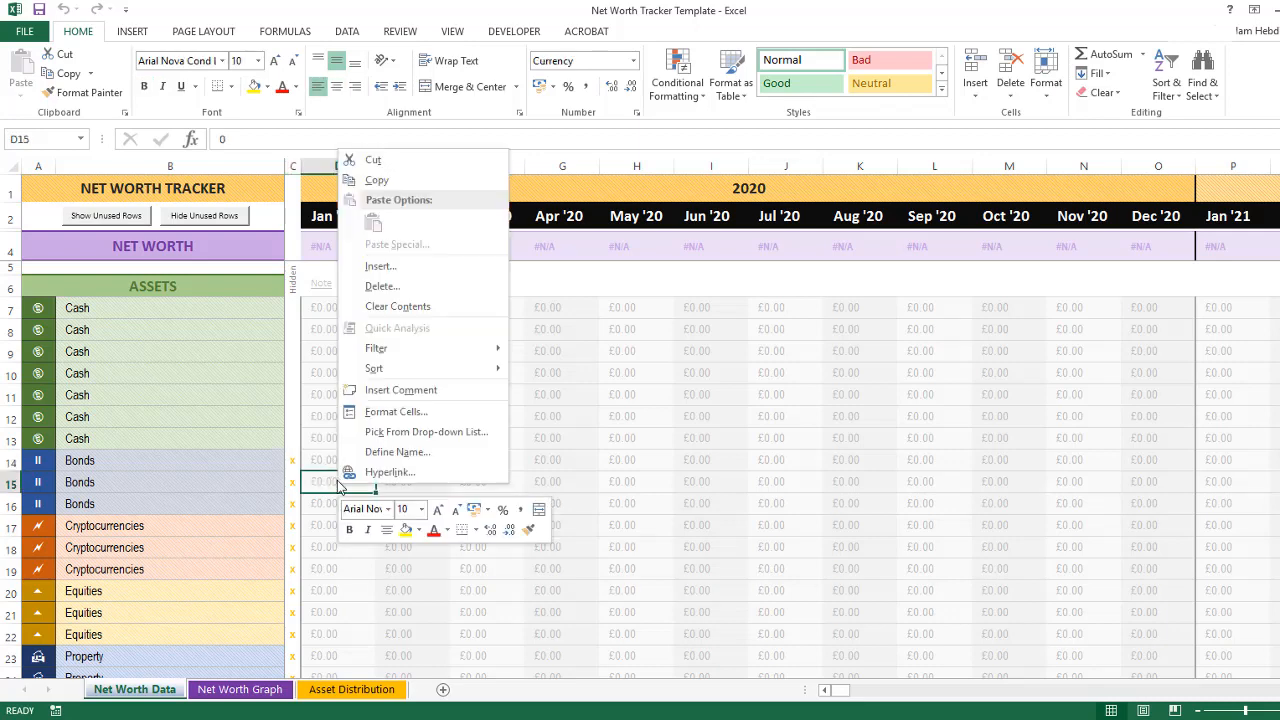
right_click(337, 483)
left_click(432, 267)
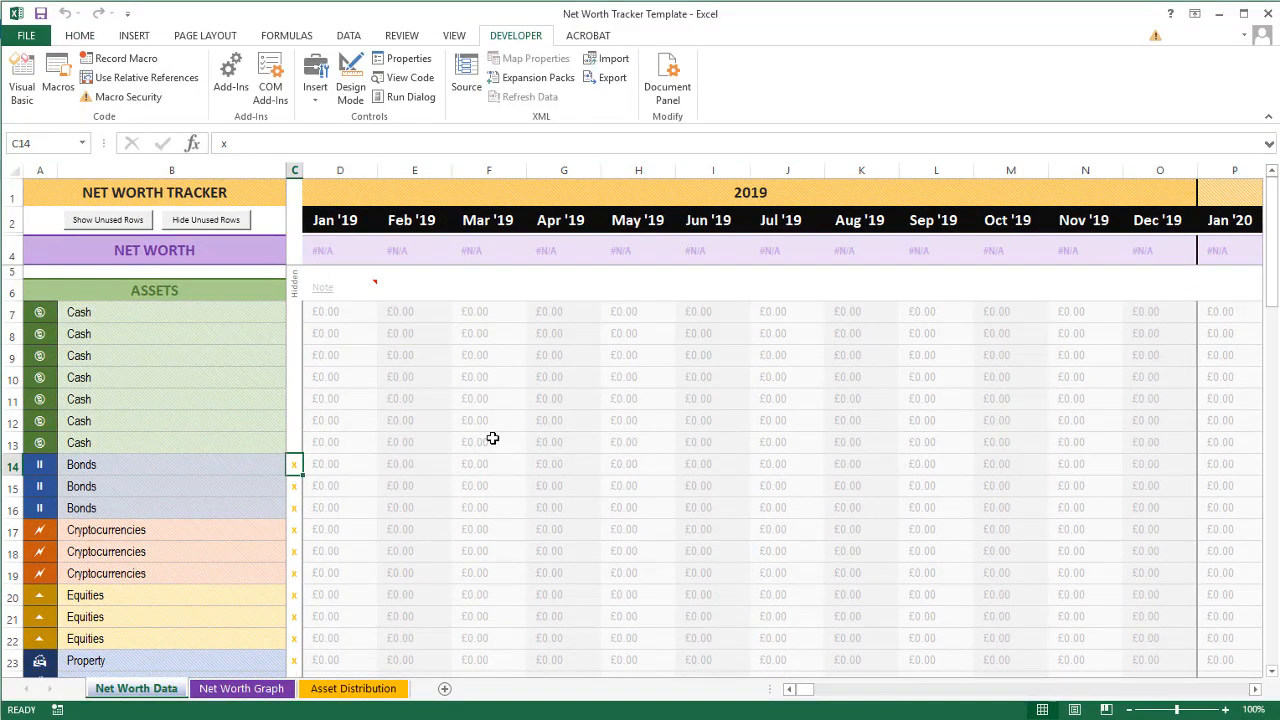
Switch to Notepad to read the prepared list of assets and liabilities, and return to the Excel tracker
mouse_move(563, 712)
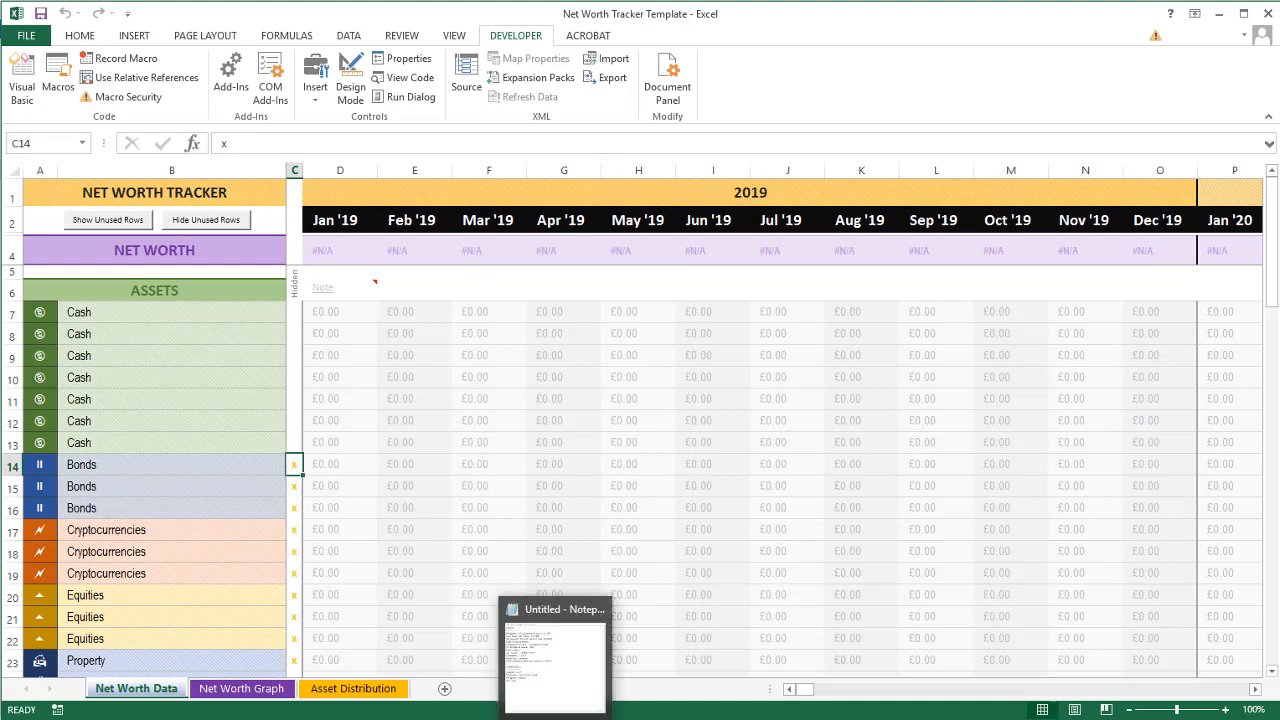
left_click(555, 655)
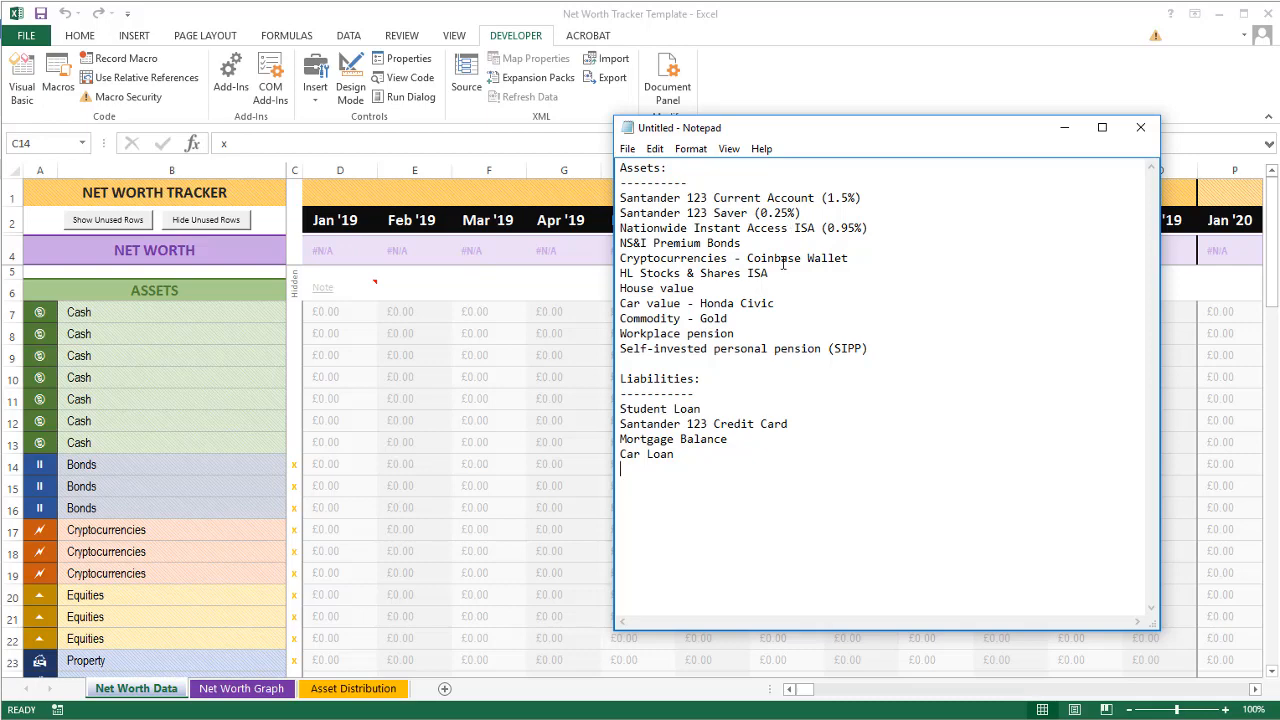
left_click(168, 316)
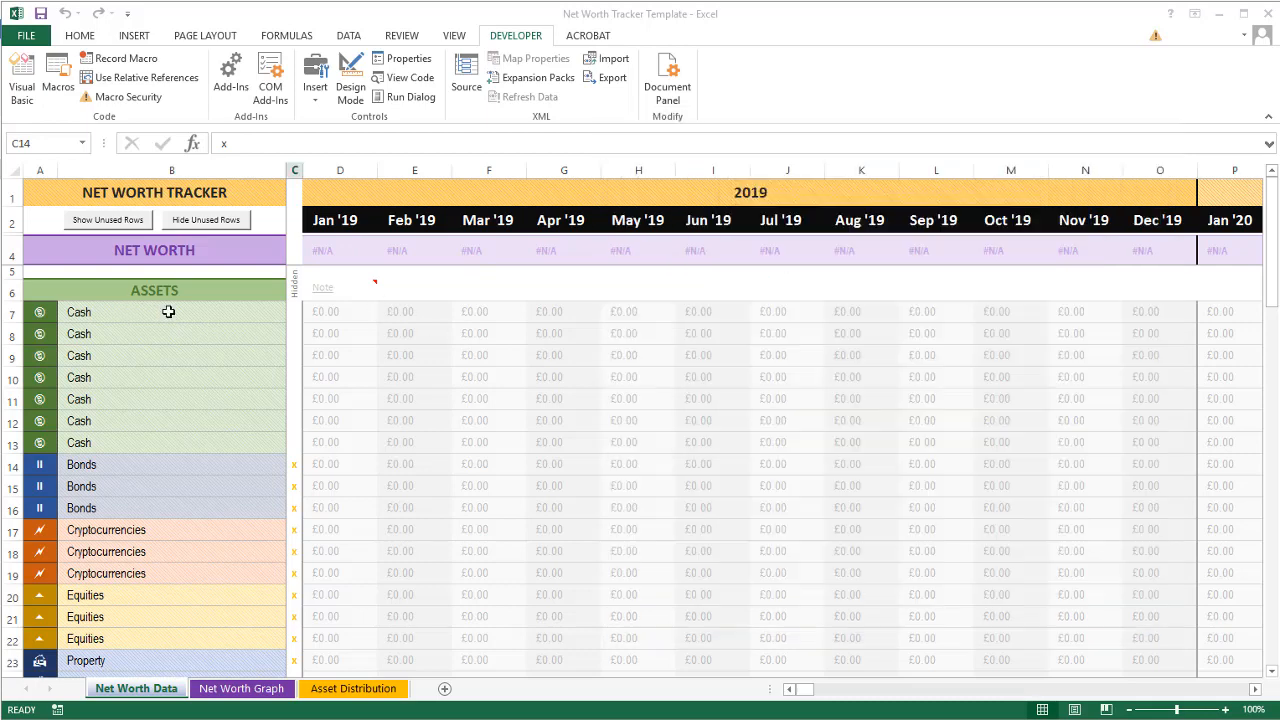
Rename the first Cash asset in B7 as "Santander 123 Current Account (1.5%)"
left_click(169, 312)
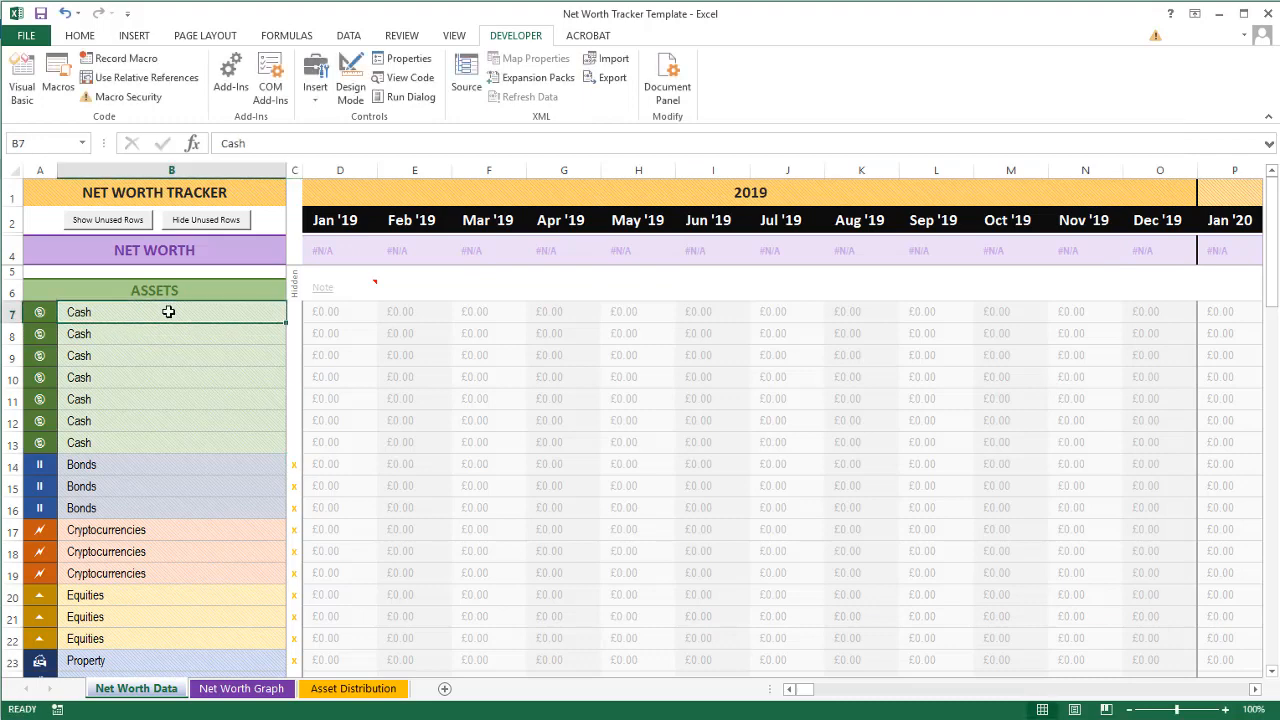
type("Santa")
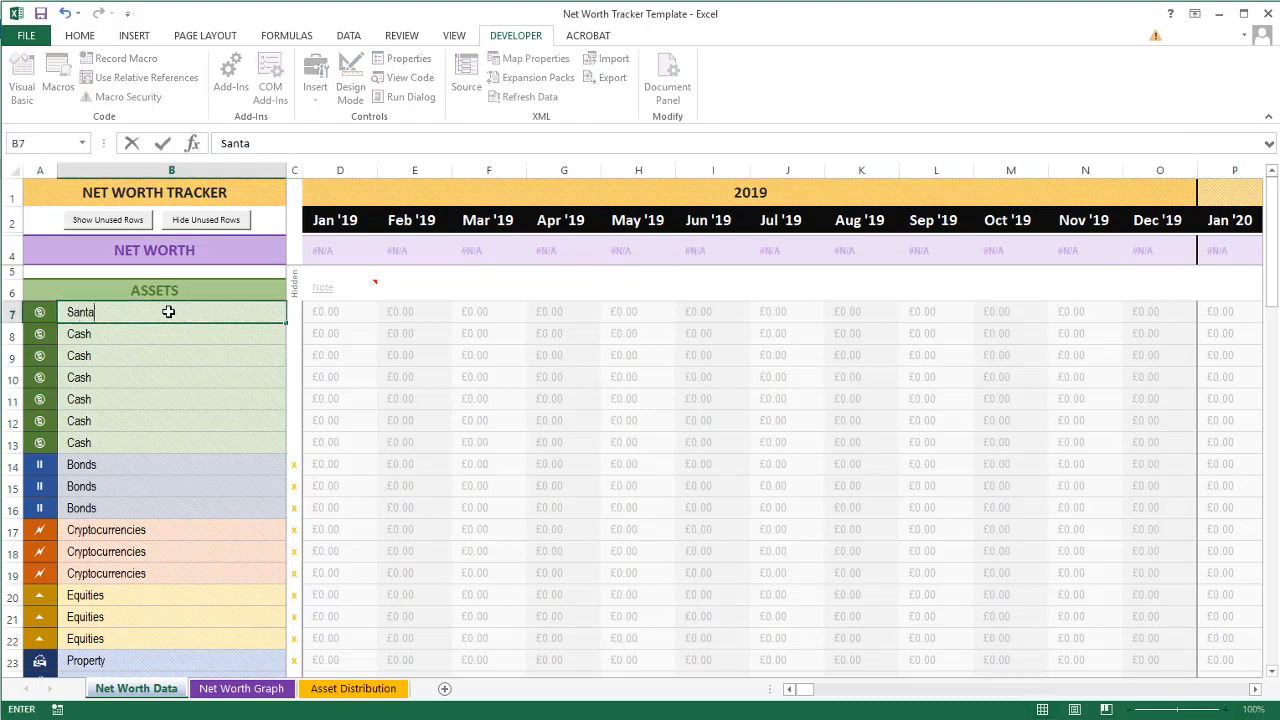
type("nder 123 Curre")
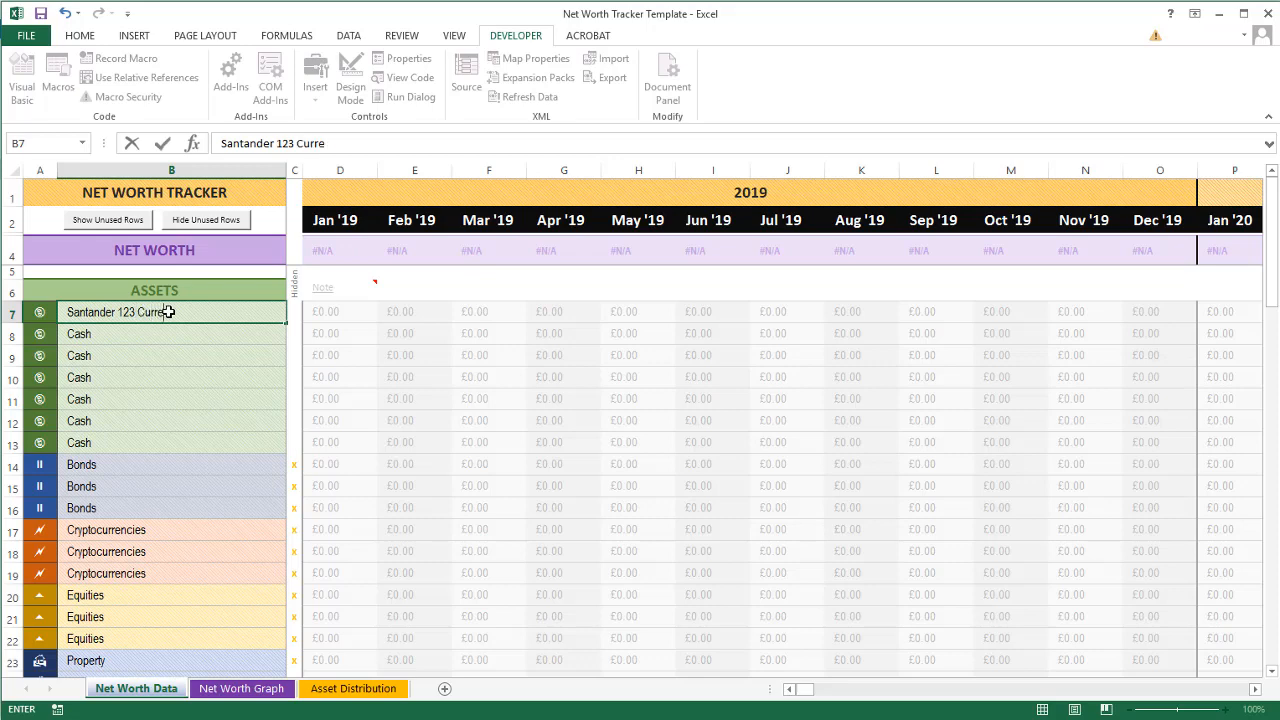
type("nt Account (1.5%)")
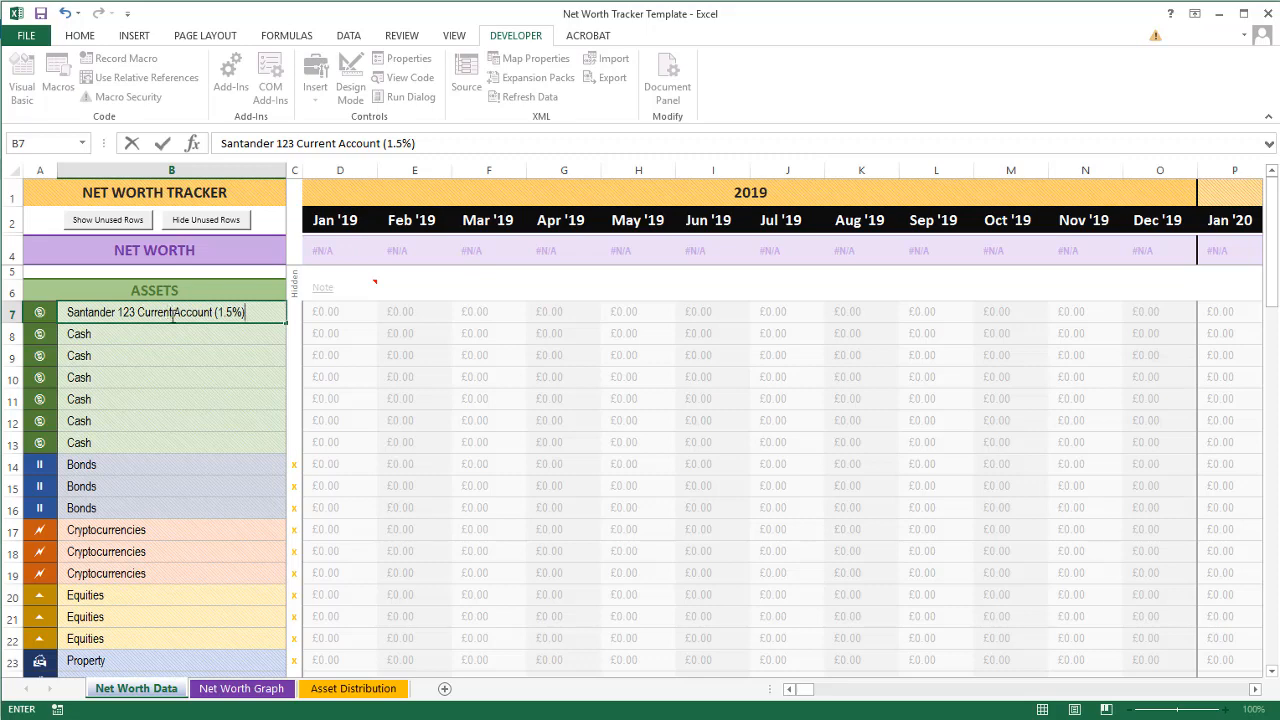
key("Return")
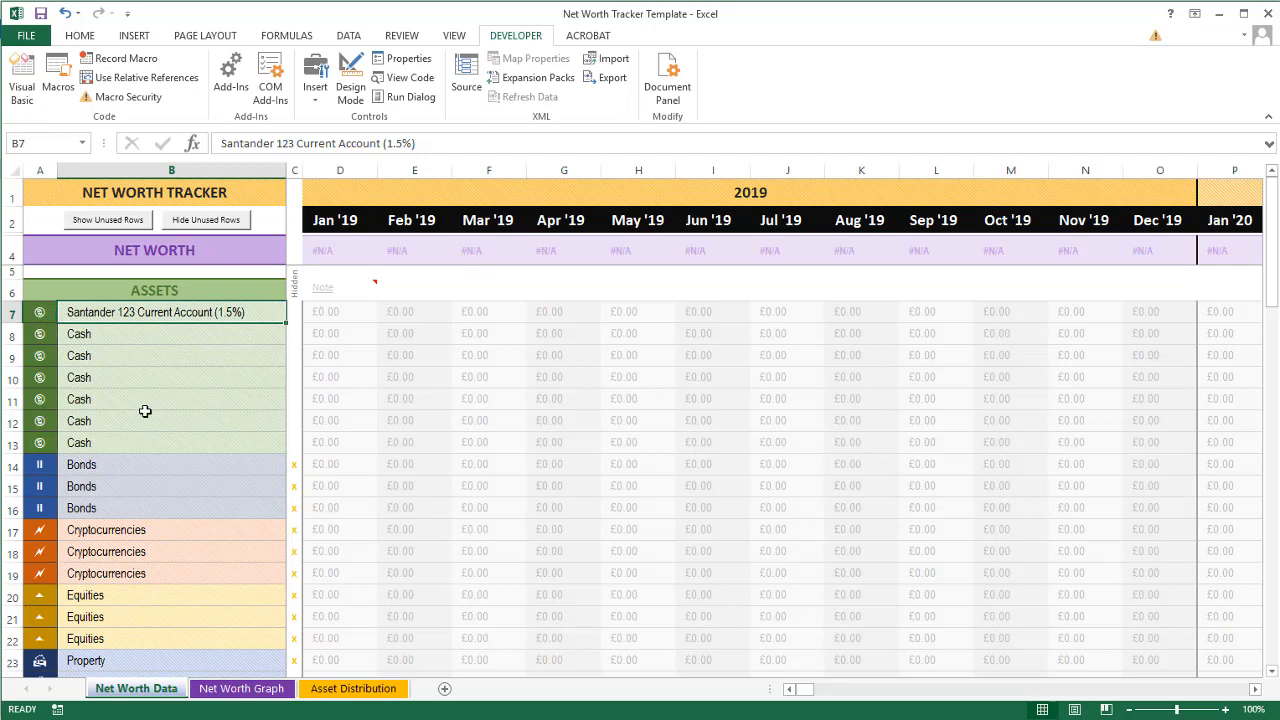
Review the category options for the Santander 123 Current Account in A7 and choose Cash
left_click(37, 313)
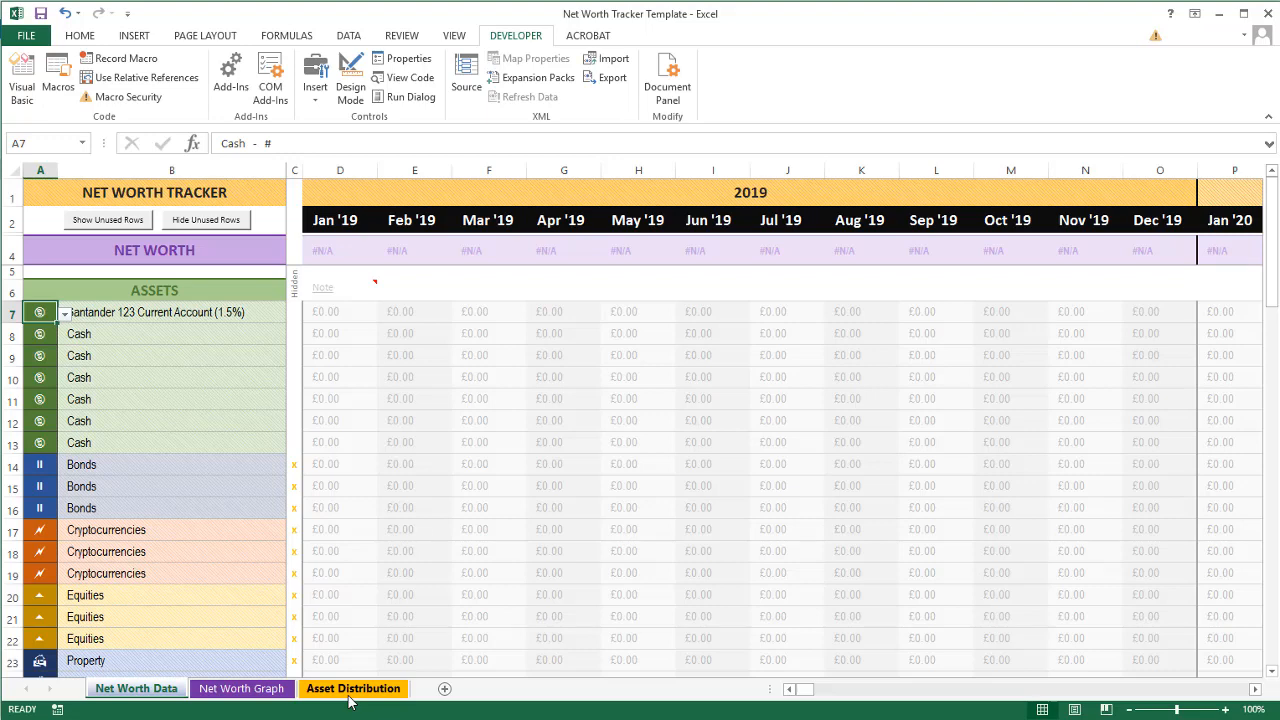
left_click(64, 315)
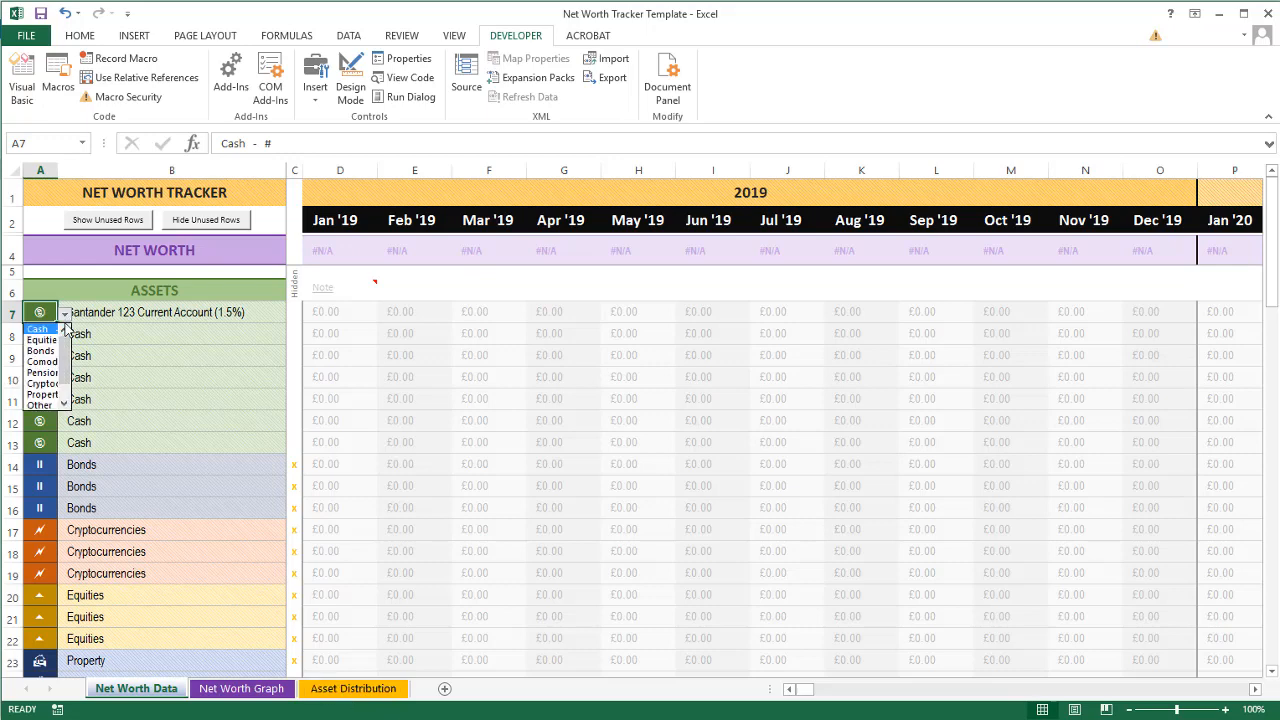
left_click_drag(66, 345, 66, 358)
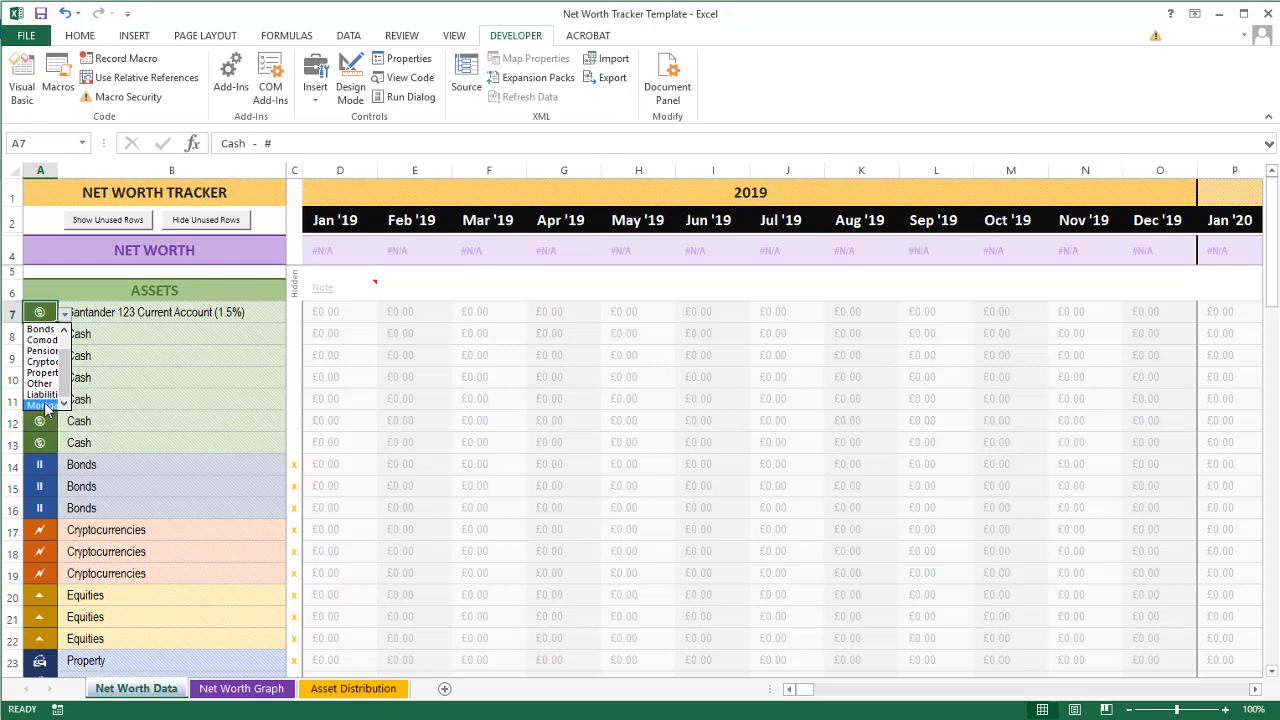
left_click_drag(65, 376, 67, 325)
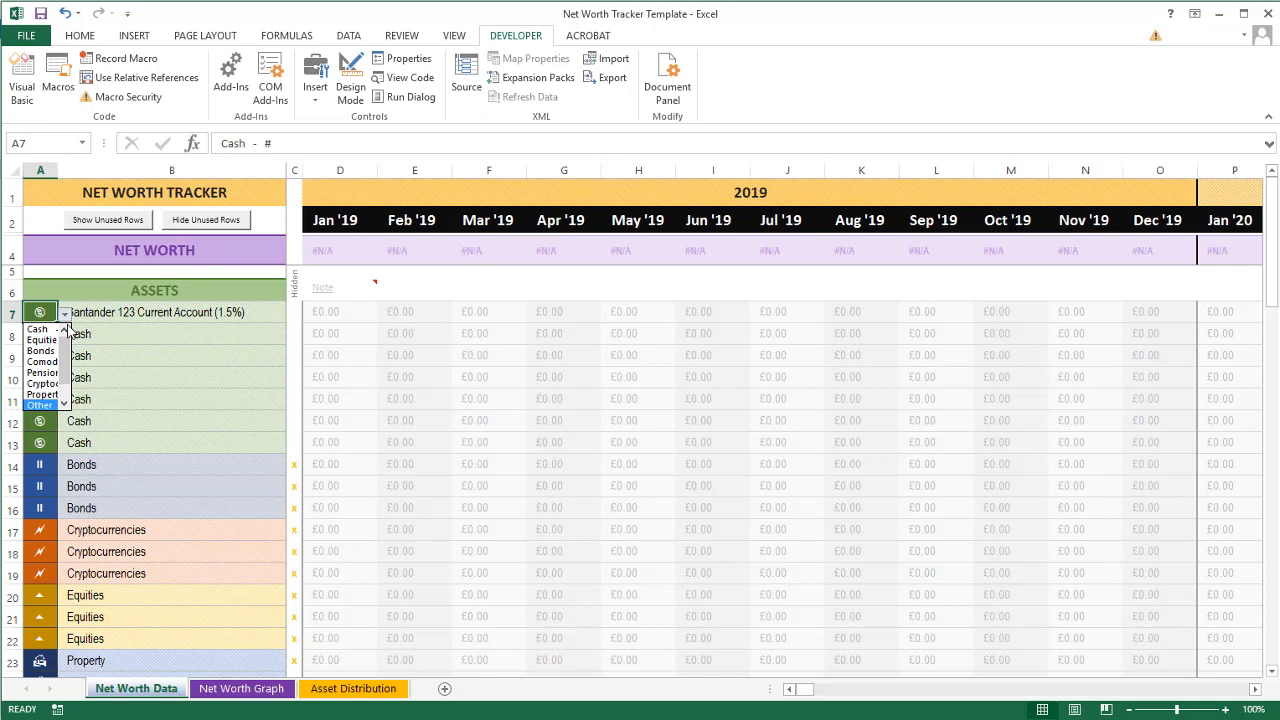
left_click(44, 331)
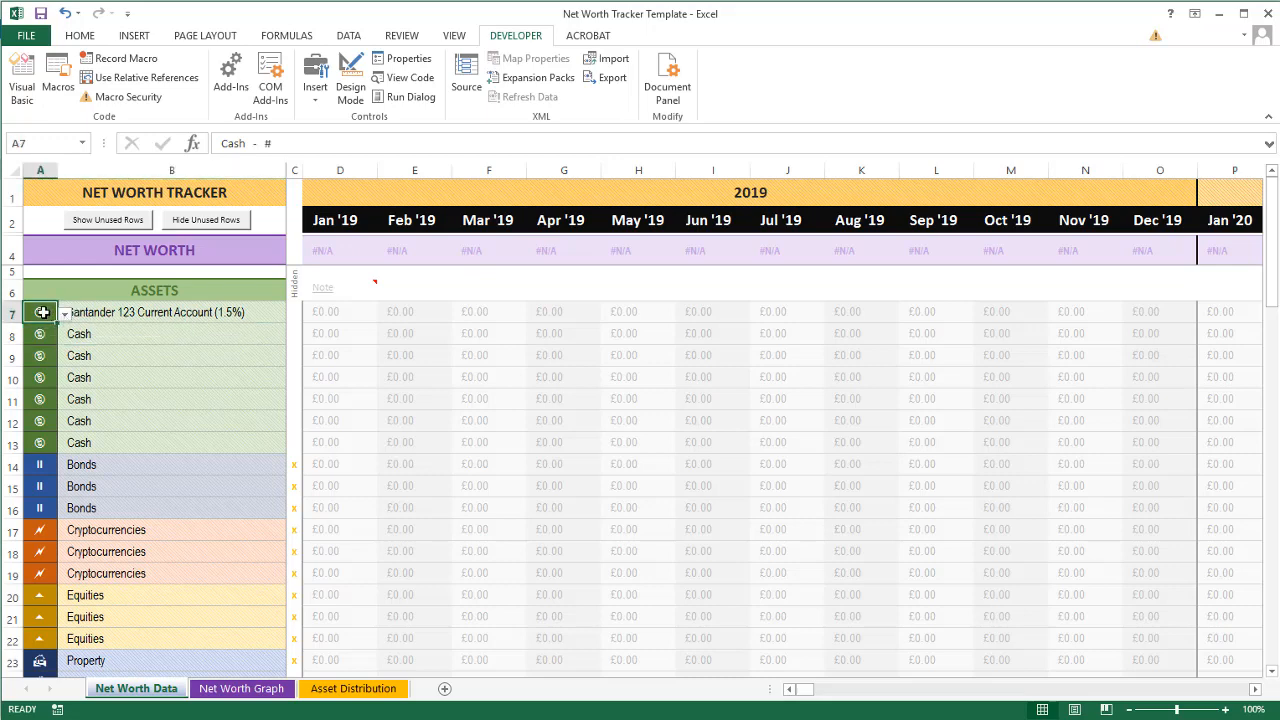
Fill B8:B17 with the remaining listed asset names, from Santander 123 Saver (0.25%) through Self-invested personal pension (SIPP)
left_click(124, 317)
left_click(164, 333)
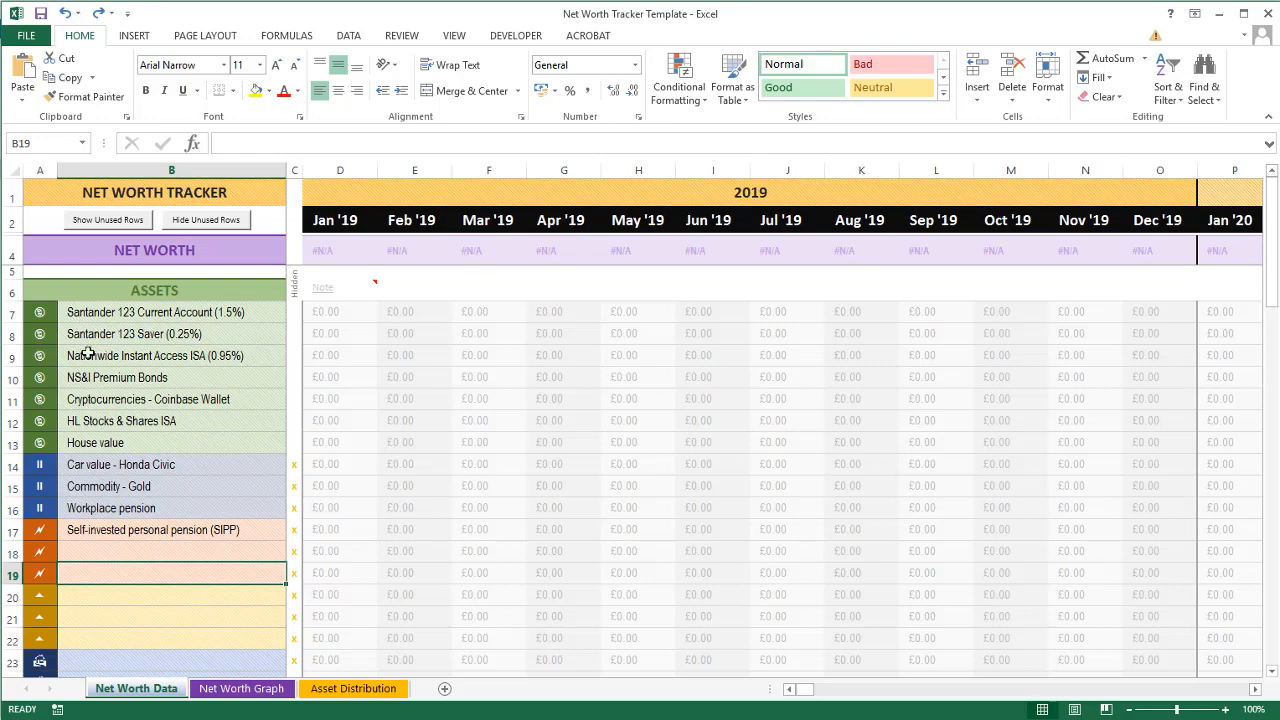
left_click(124, 311)
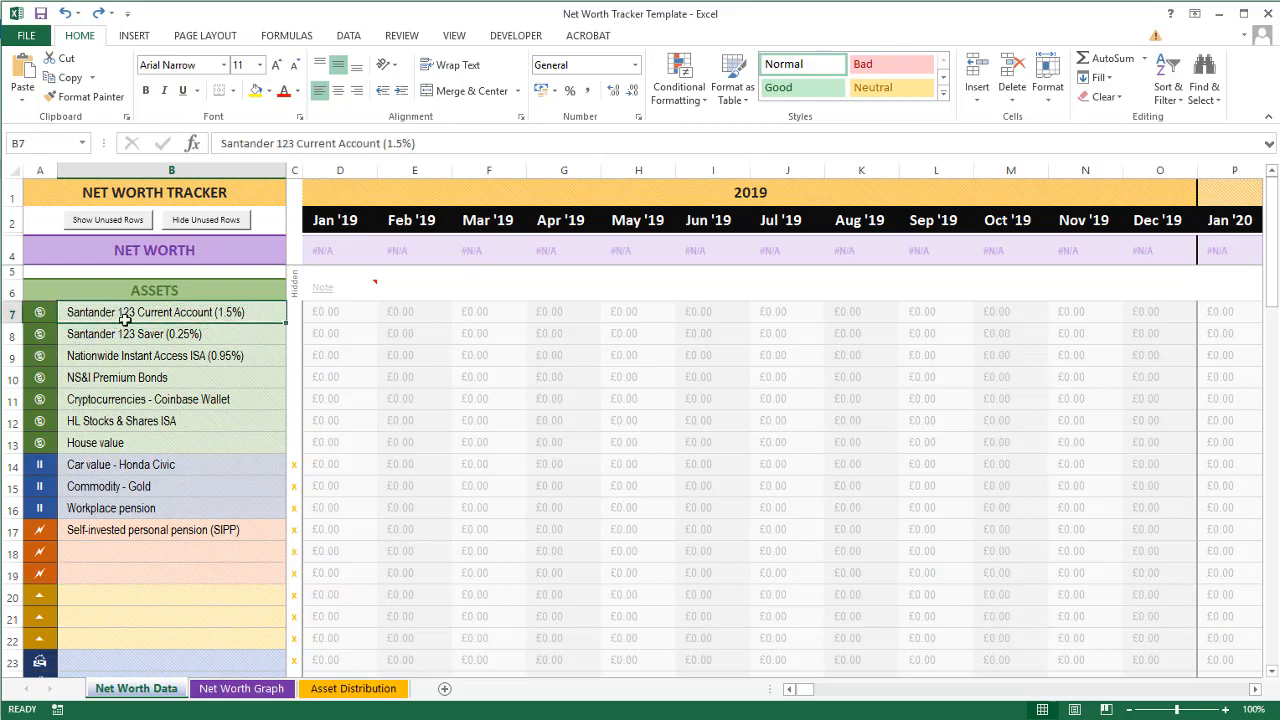
left_click(114, 333)
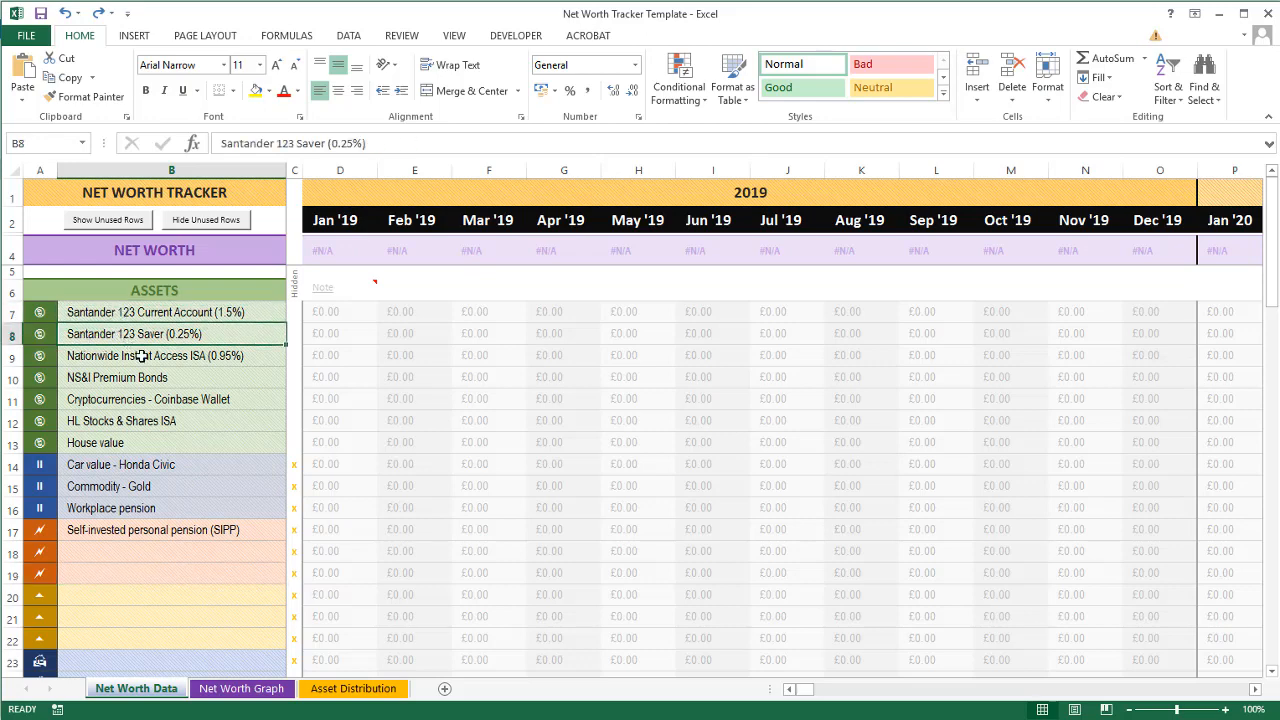
left_click(138, 355)
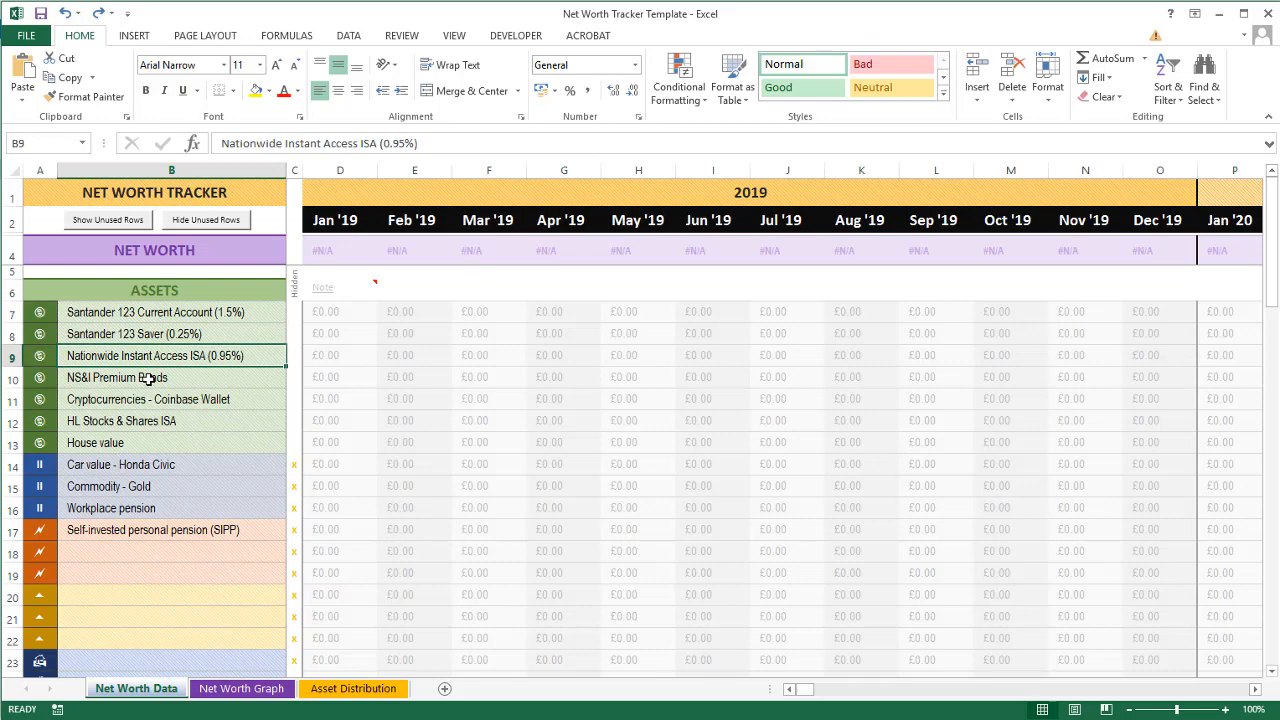
Set the category of the NS&I Premium Bonds asset in A10 to Bonds
left_click(133, 378)
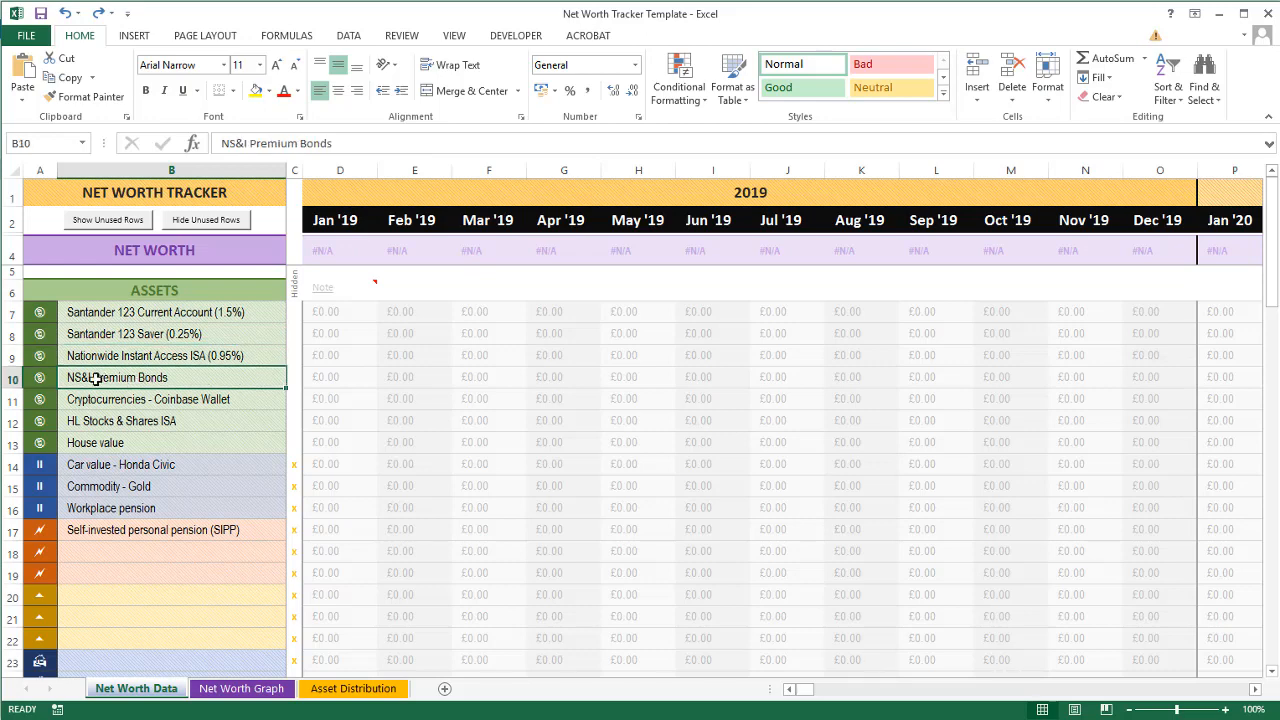
left_click(40, 376)
left_click(64, 379)
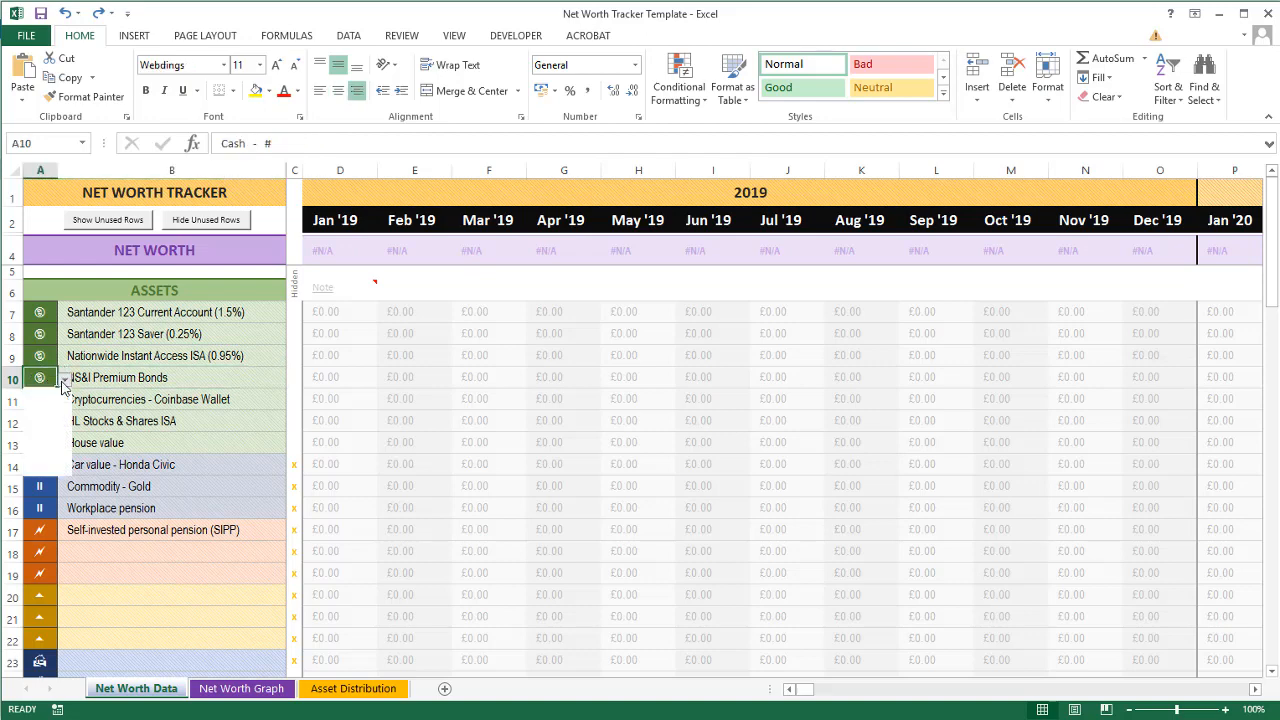
left_click(45, 416)
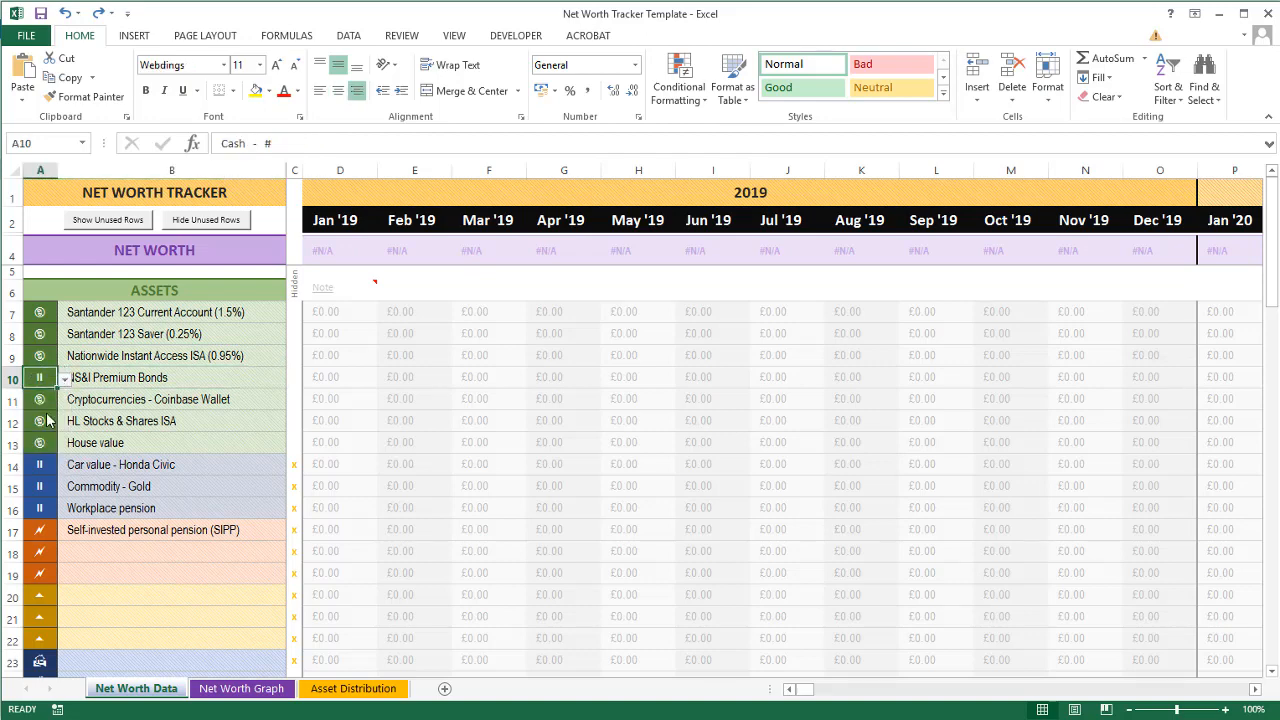
Set the category of the Coinbase Wallet asset in A11 to Cryptocurrencies
left_click(137, 404)
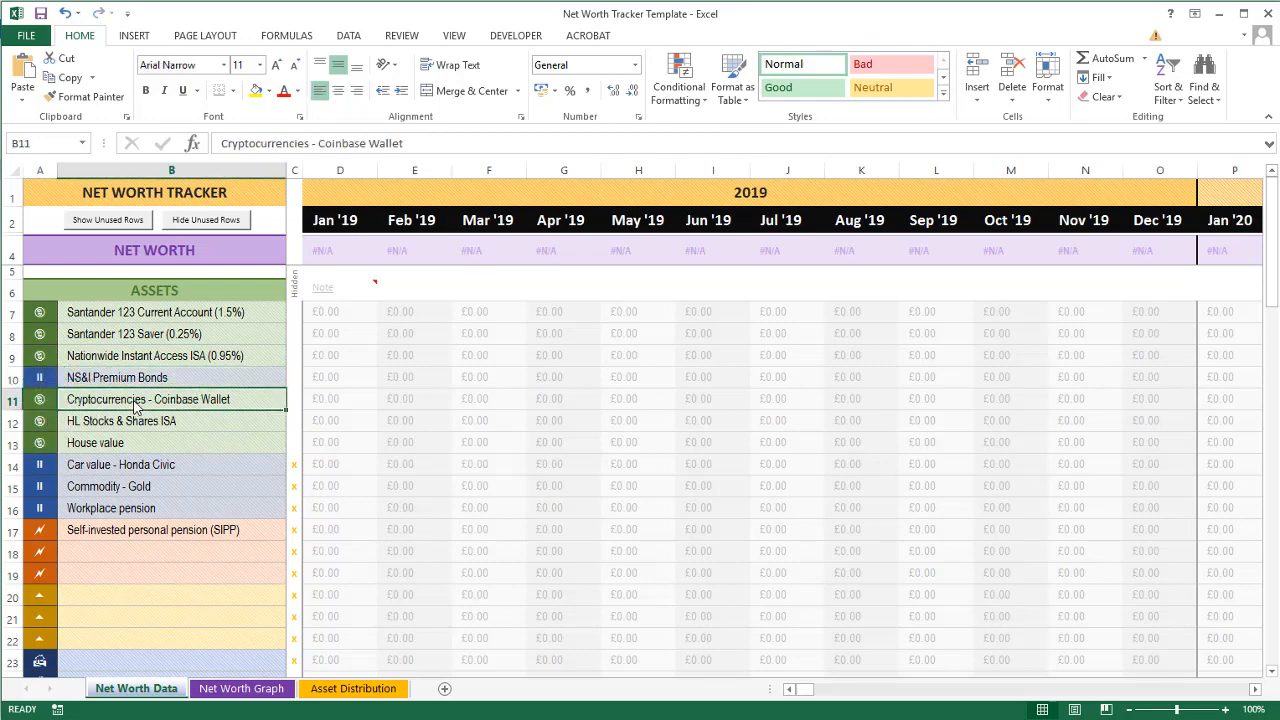
left_click(38, 401)
left_click(64, 400)
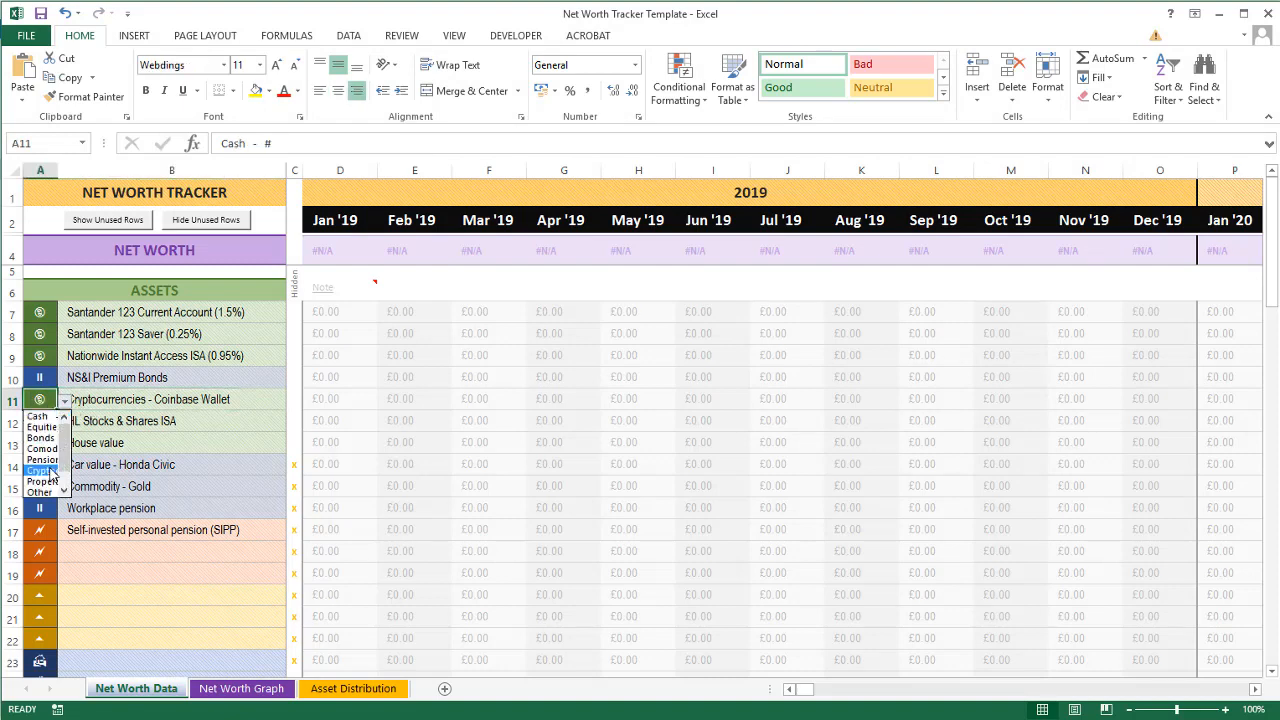
left_click(60, 459)
Set the category of the HL Stocks & Shares ISA asset in A12 to Equities
left_click(95, 418)
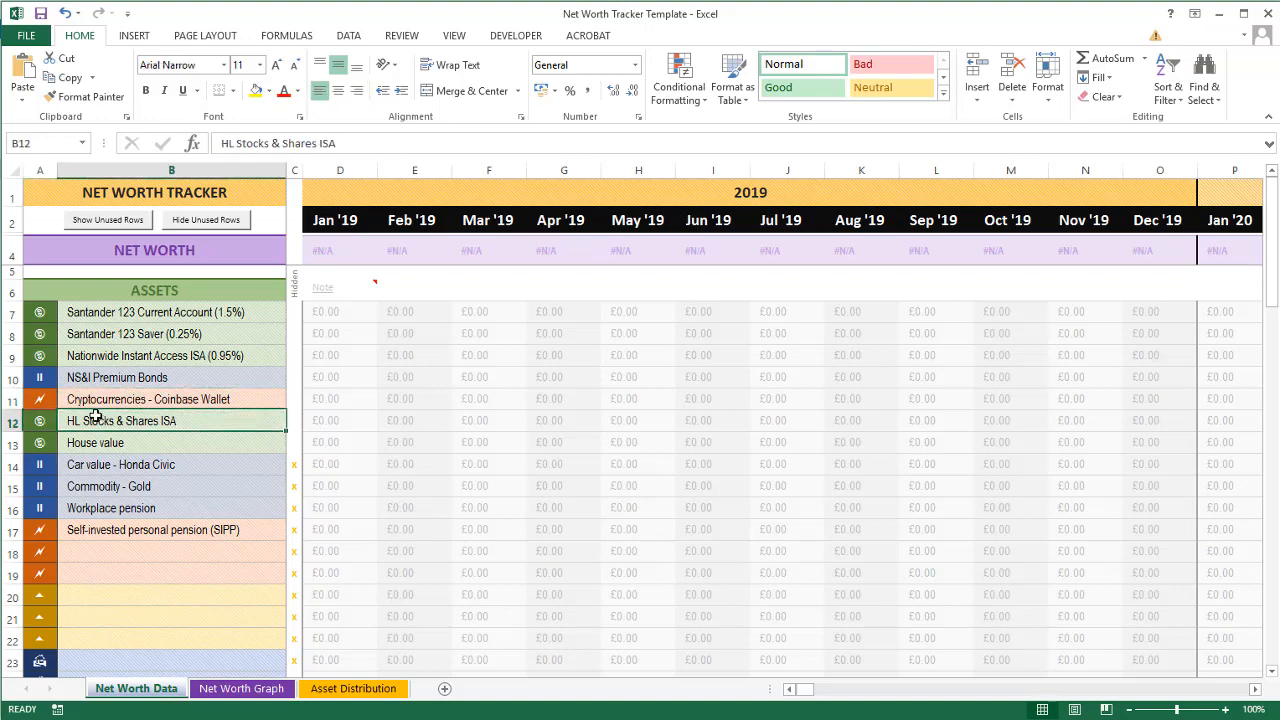
left_click(58, 423)
left_click(64, 423)
left_click(55, 452)
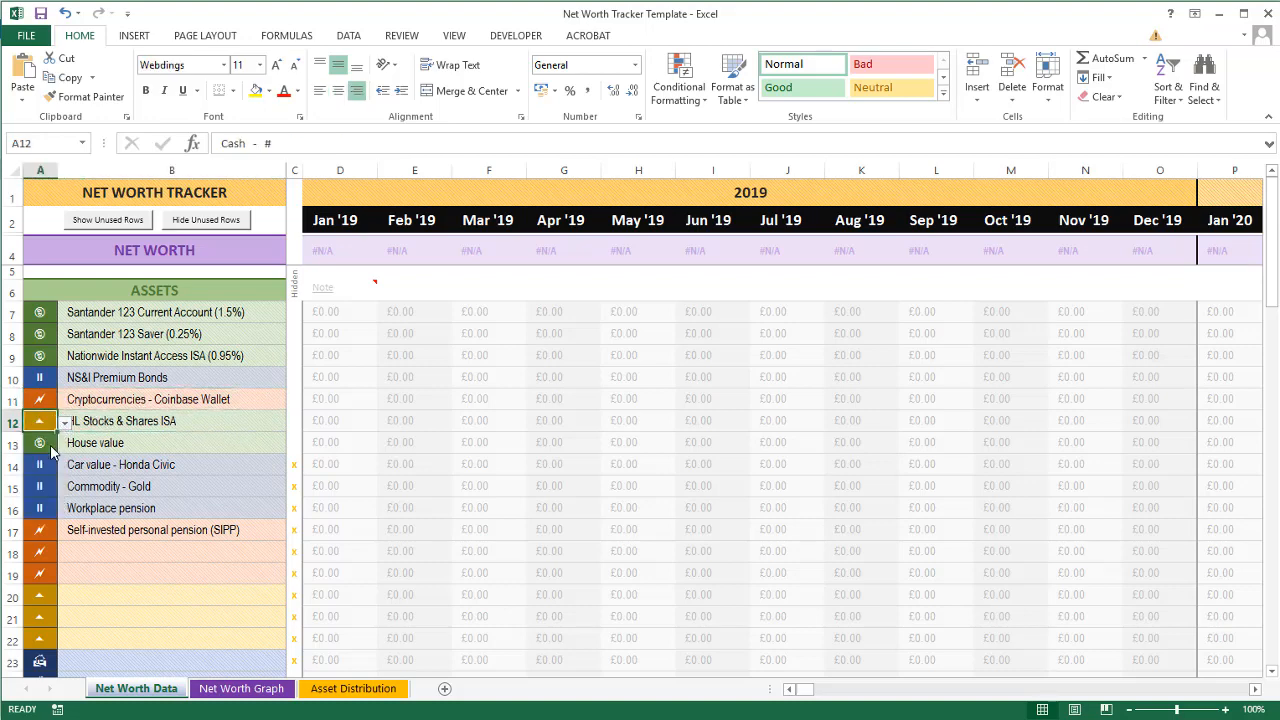
Set the category of the House value asset in A13 to Property
left_click(104, 446)
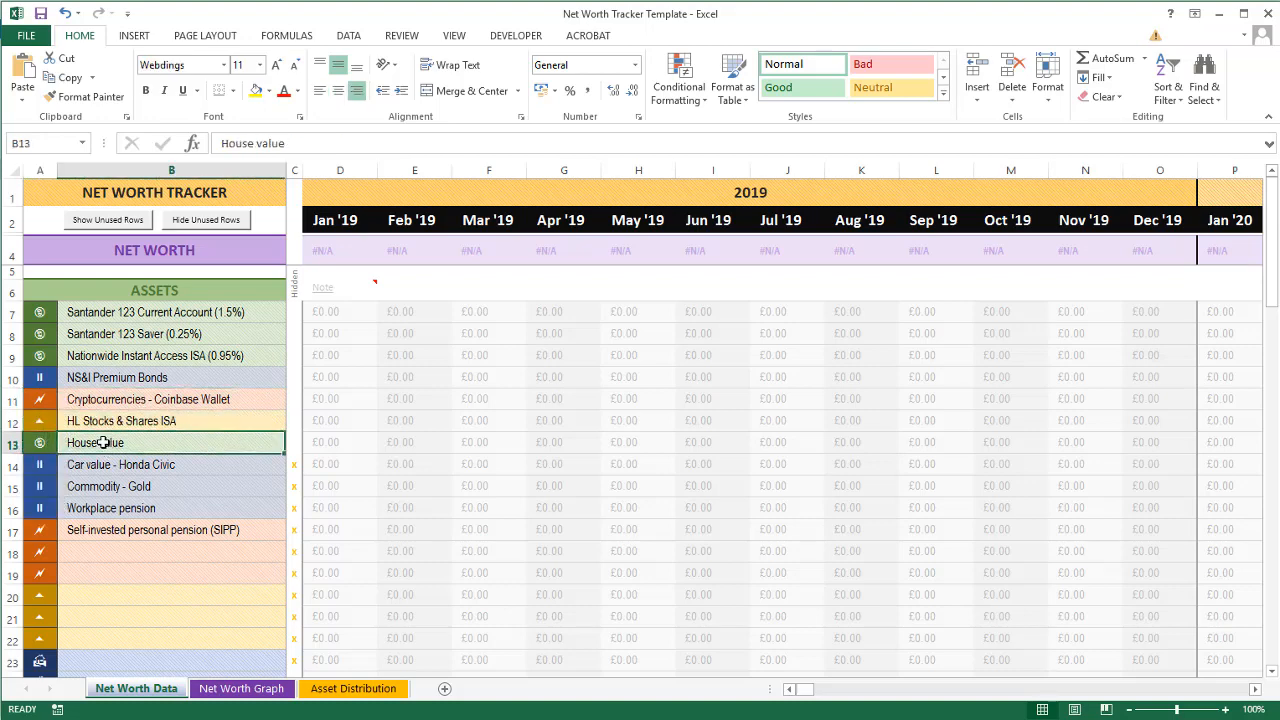
left_click(45, 446)
left_click(64, 446)
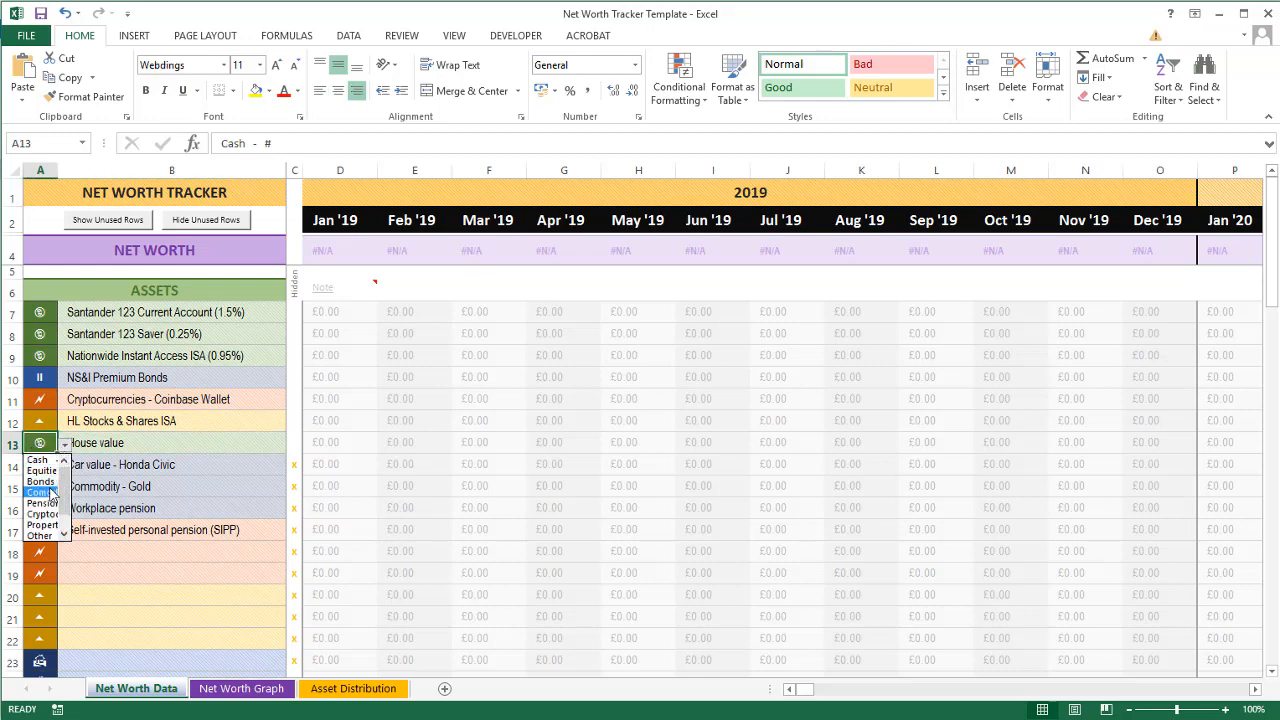
left_click(44, 528)
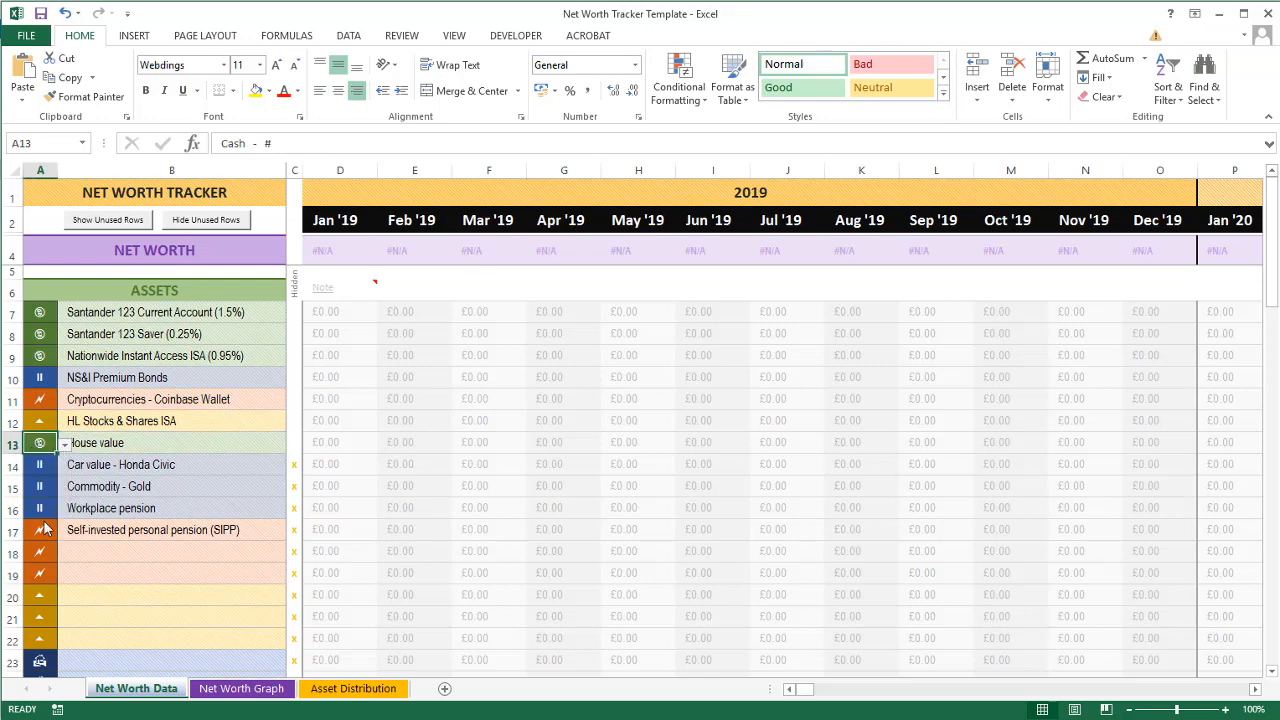
Set the category of the Car value - Honda Civic asset in A14 to Other
left_click(108, 470)
left_click(42, 466)
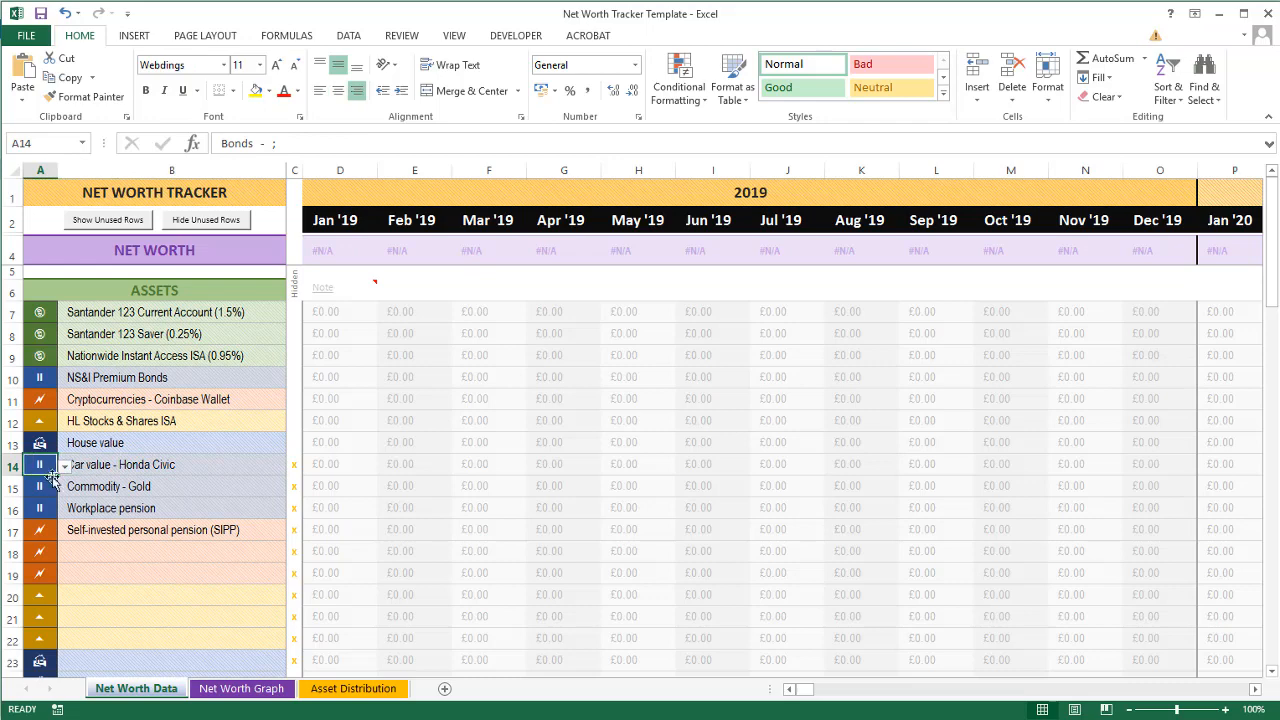
left_click(64, 466)
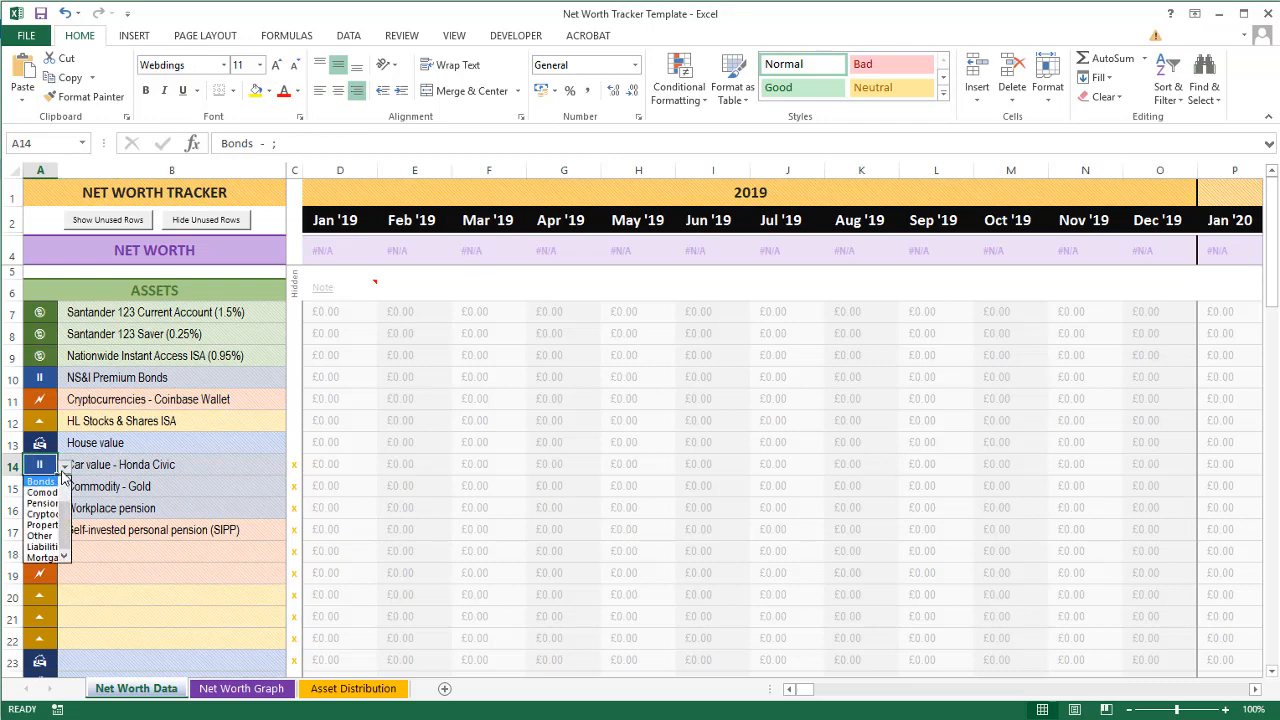
left_click(42, 535)
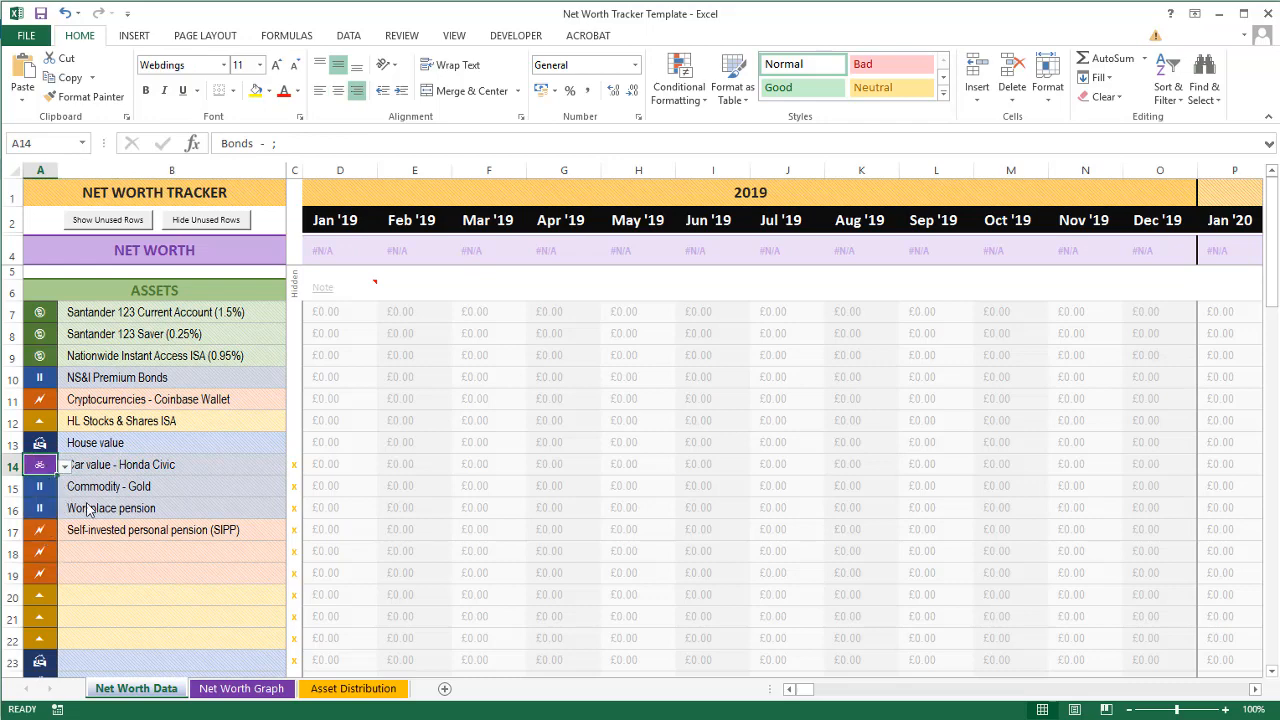
Set the category of the Commodity - Gold asset in A15 to the commodities option
left_click(126, 494)
left_click(37, 490)
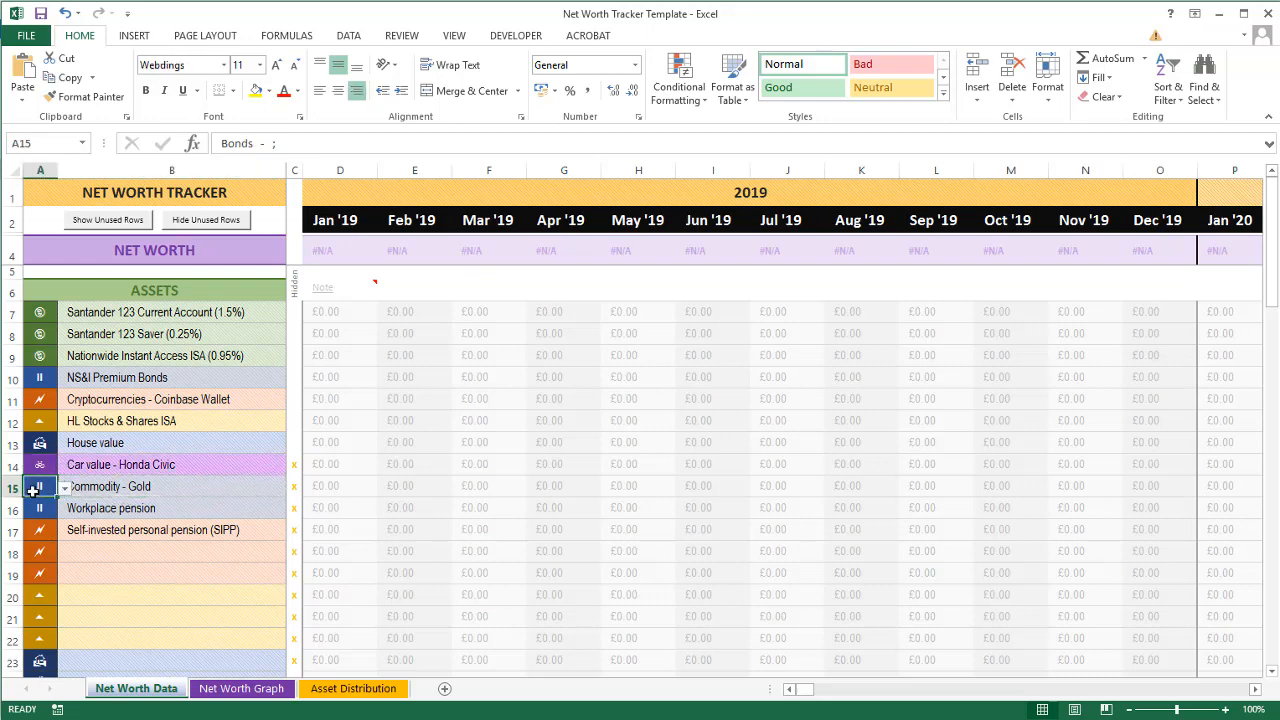
left_click(62, 488)
left_click(45, 514)
Set the category of the Workplace pension asset in A16 to Pensions
left_click(110, 510)
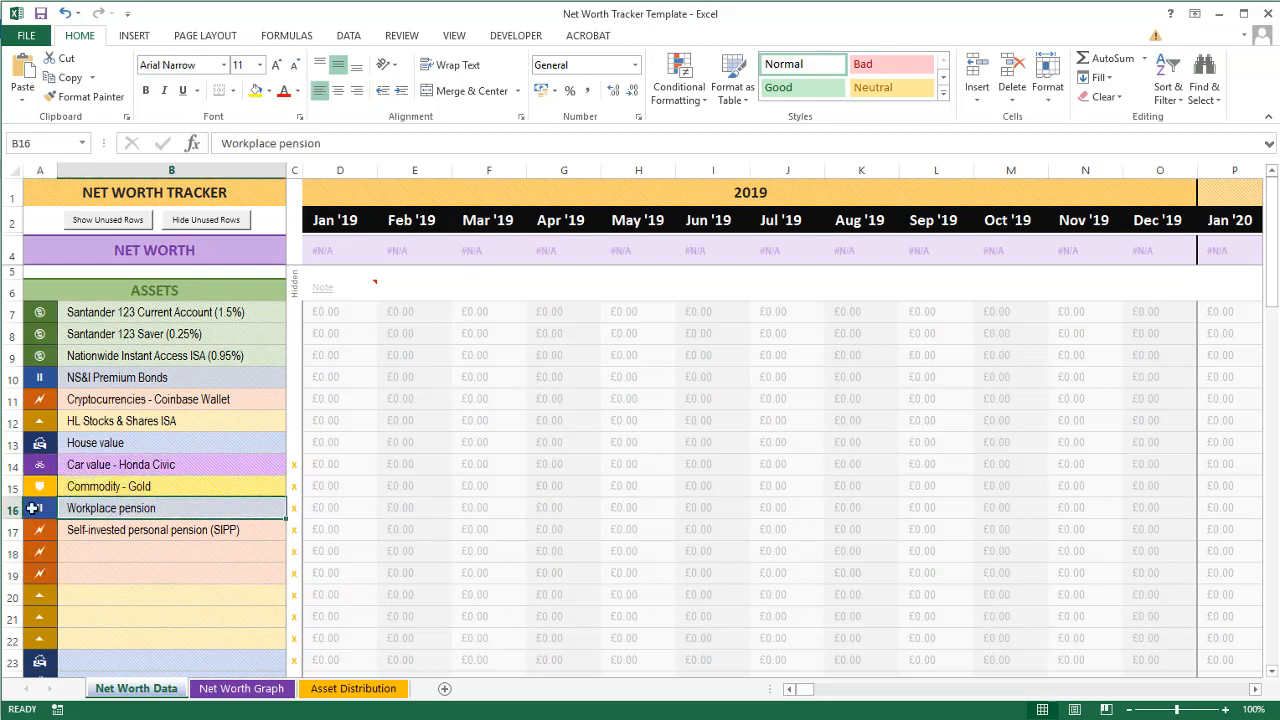
left_click(37, 510)
left_click(64, 510)
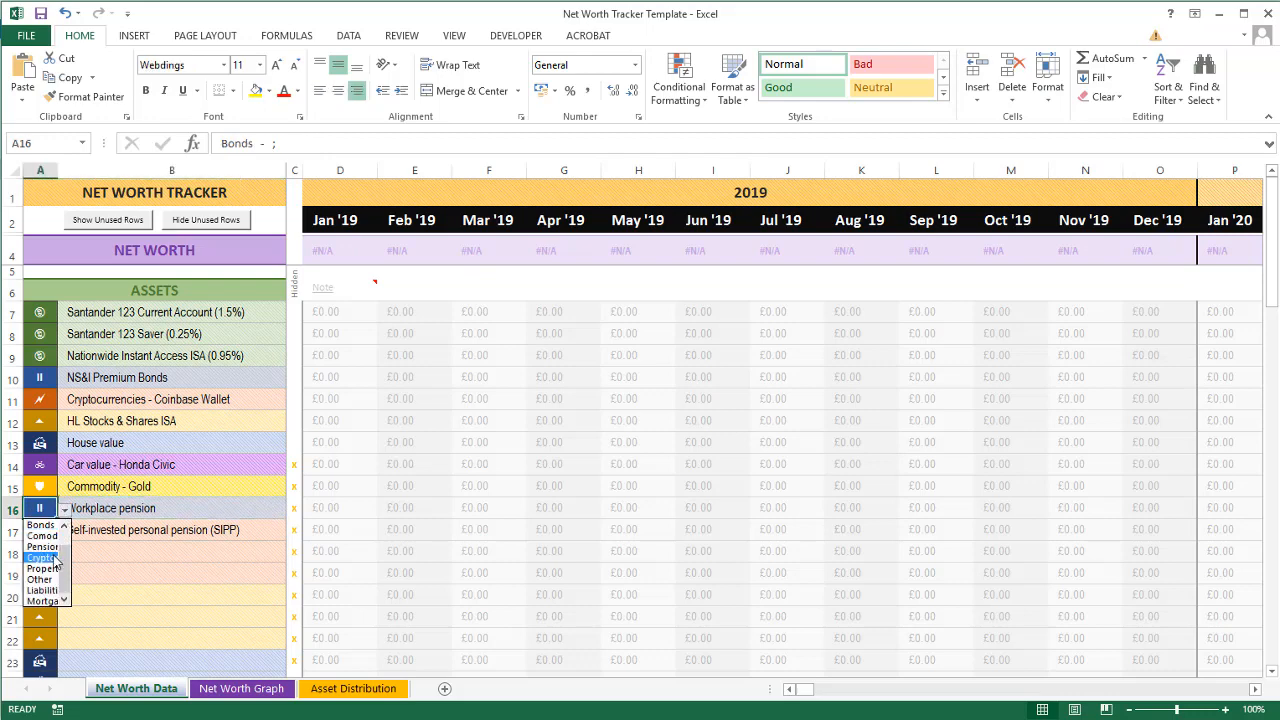
left_click(45, 548)
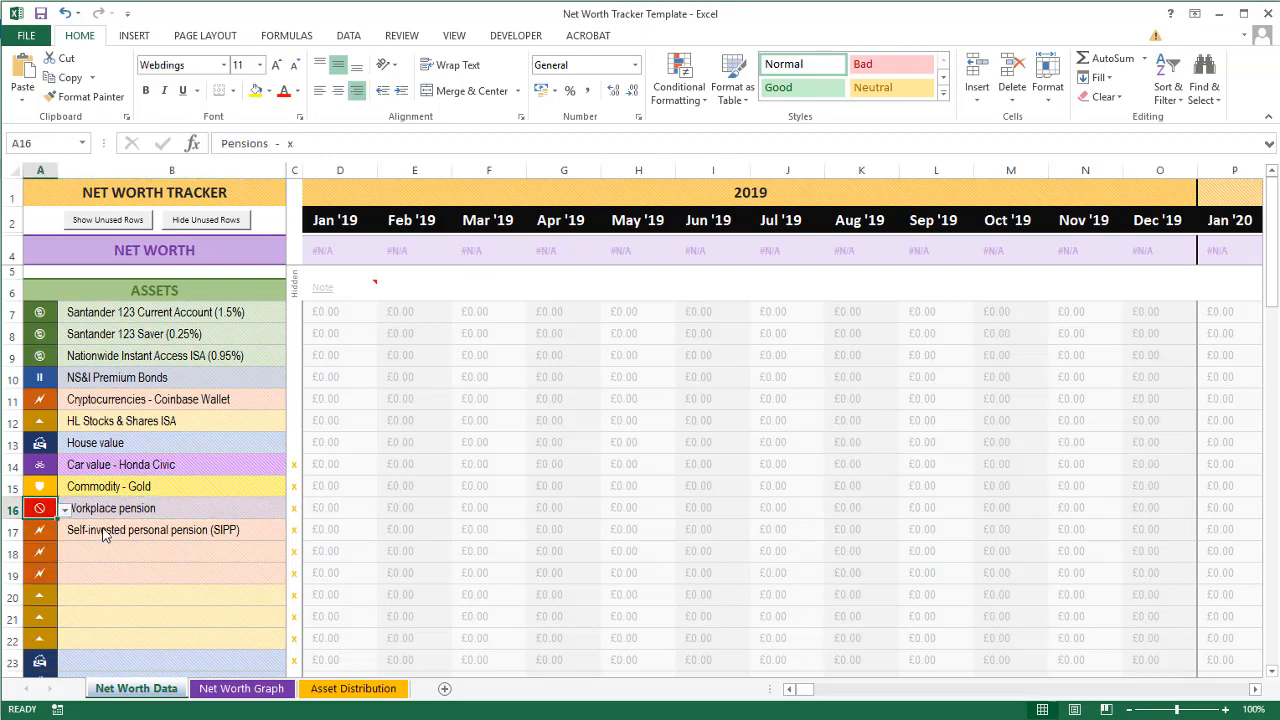
Set the category of the Self-invested personal pension (SIPP) asset in A17 to Pensions
left_click(50, 531)
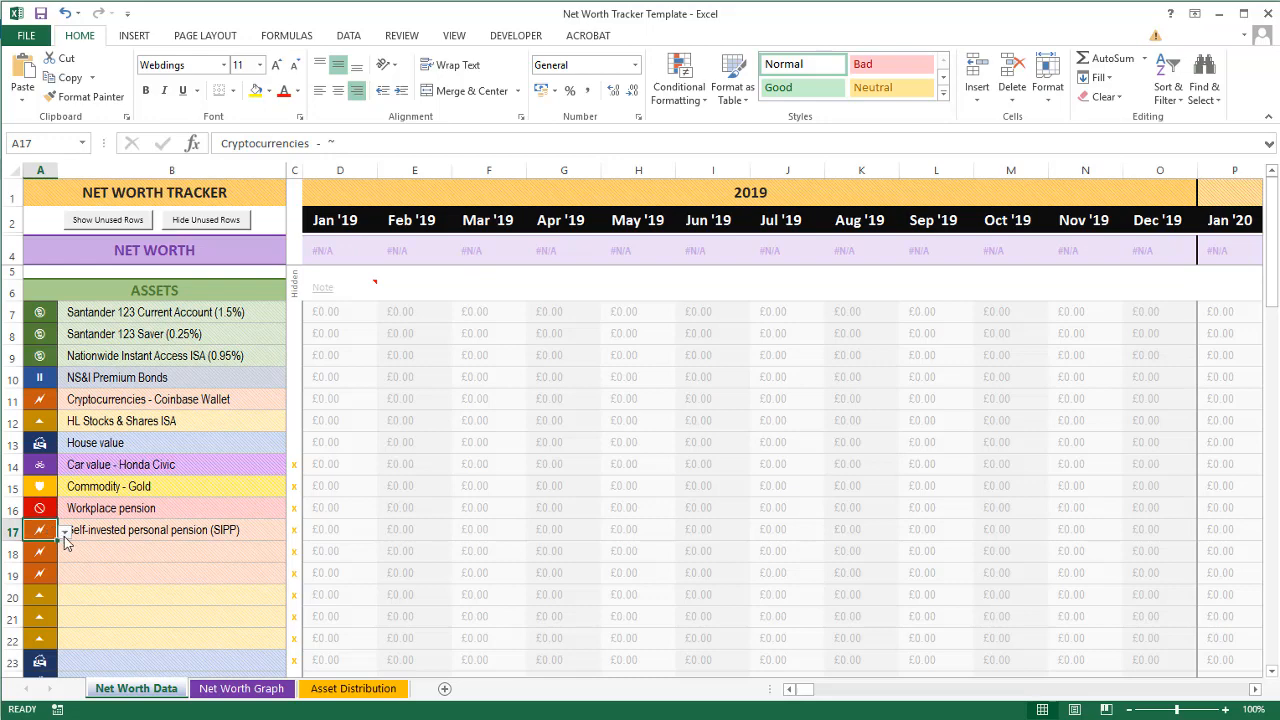
left_click(64, 531)
left_click(53, 573)
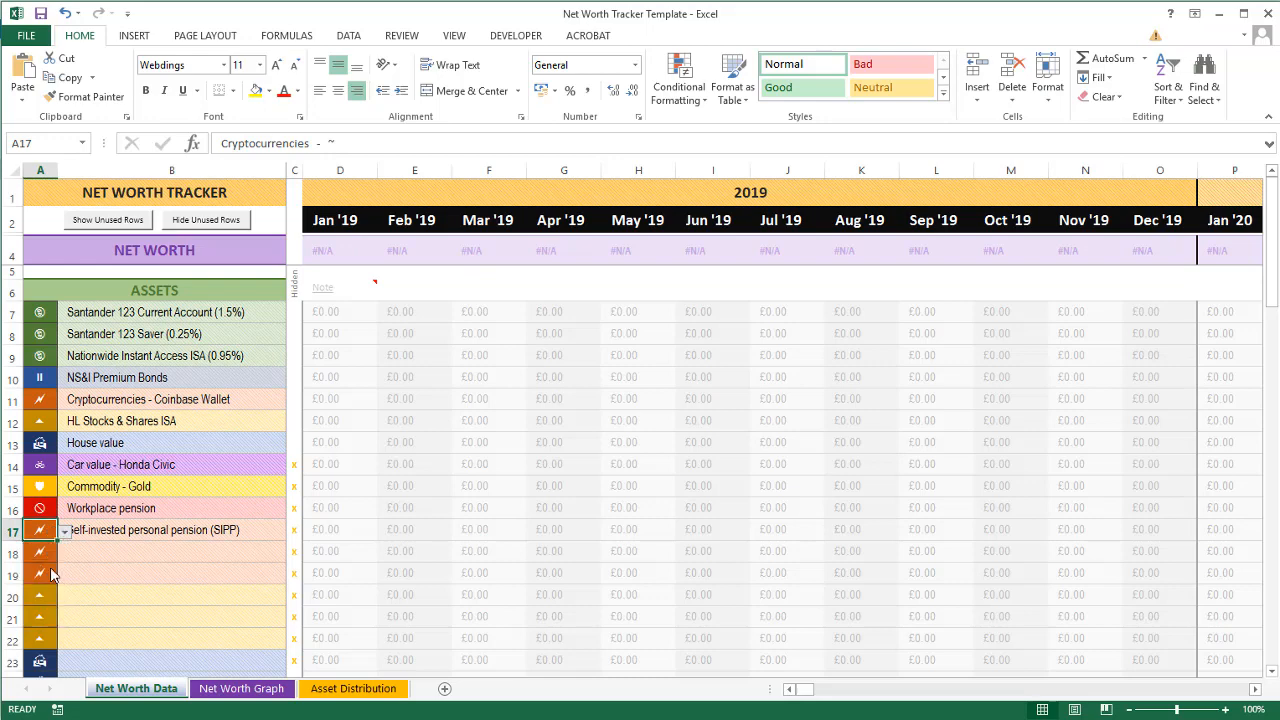
left_click(189, 556)
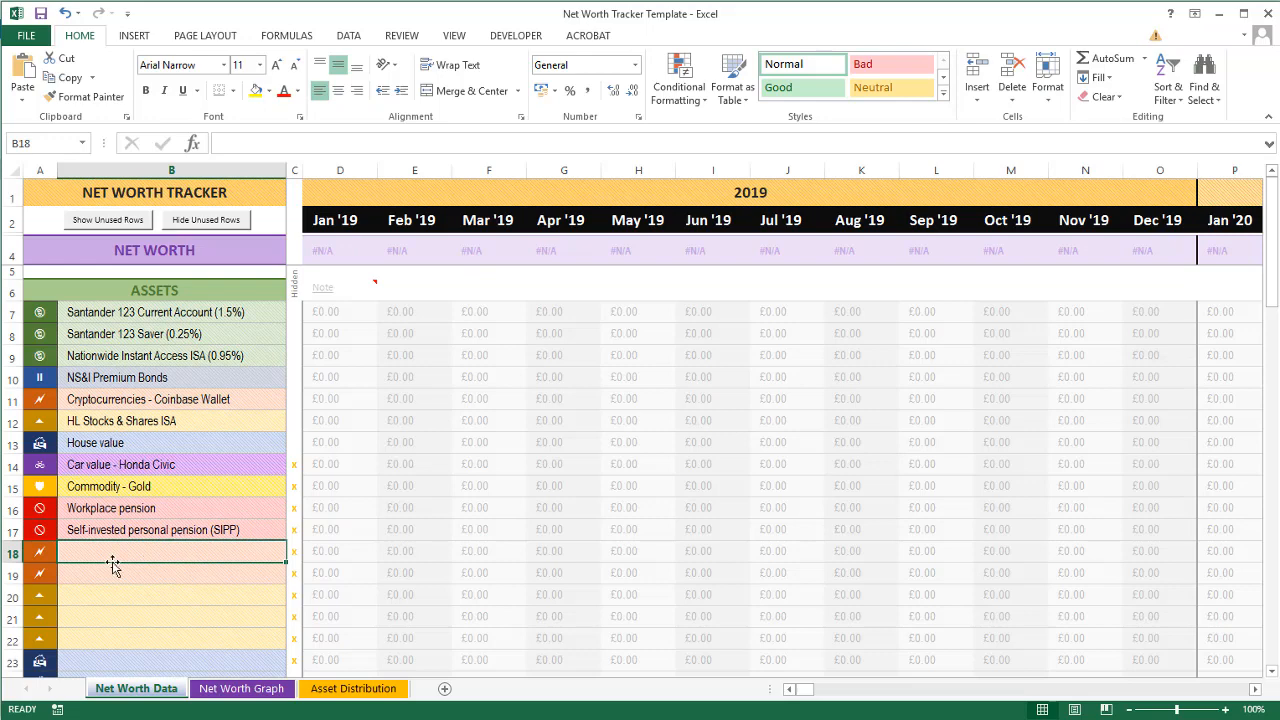
left_click_drag(137, 551, 150, 660)
left_click_drag(170, 553, 149, 640)
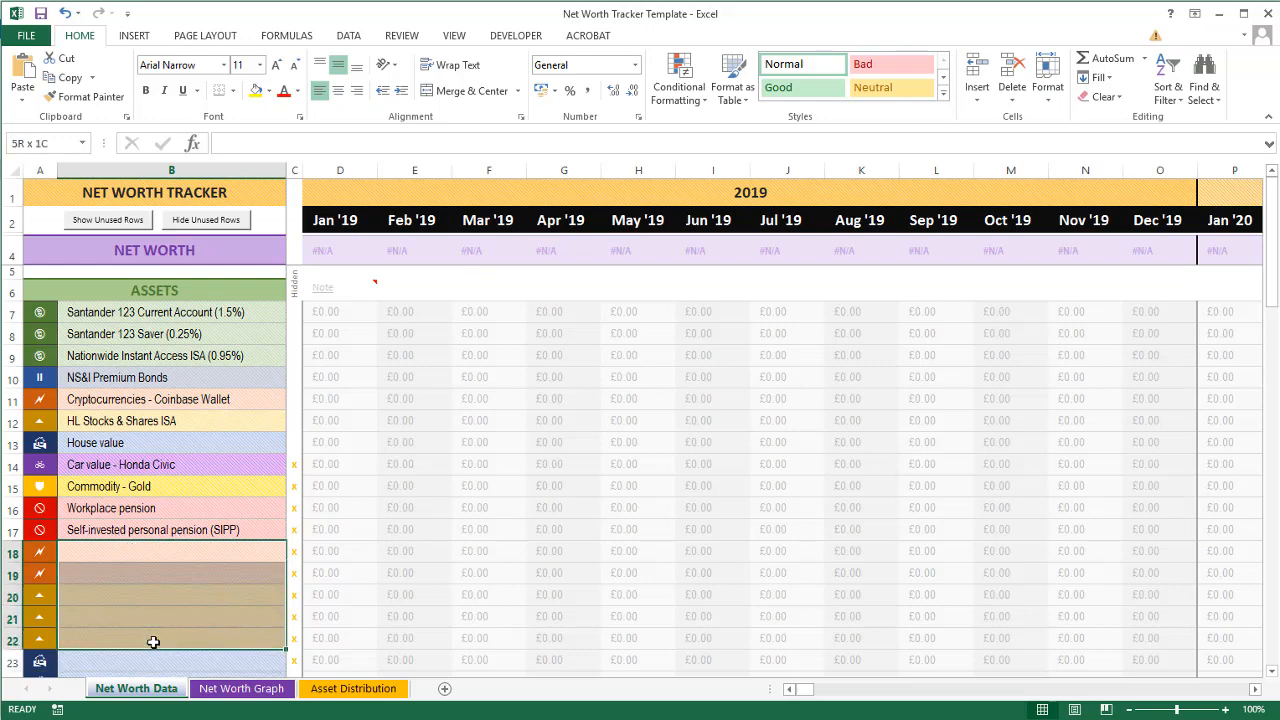
left_click(178, 508)
left_click(188, 318)
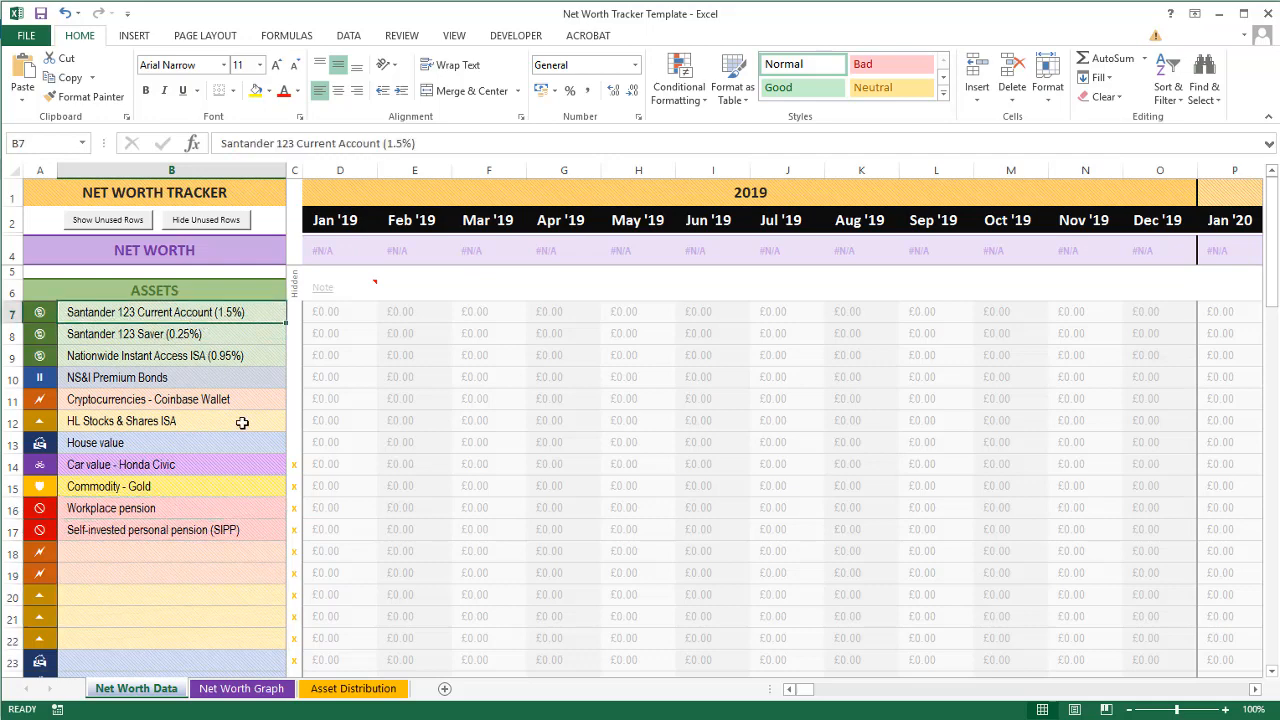
Clear the x markers in the Hidden column for the used asset rows, C14:C17
left_click(296, 460)
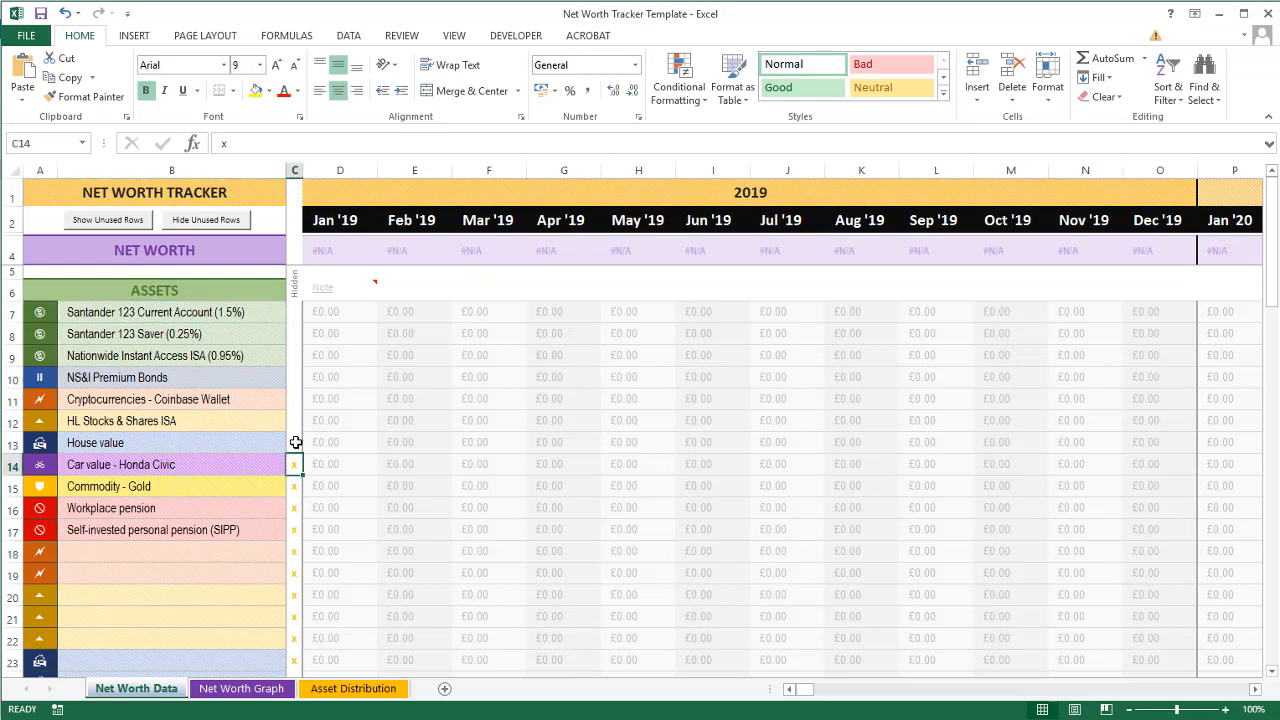
left_click_drag(293, 462, 293, 532)
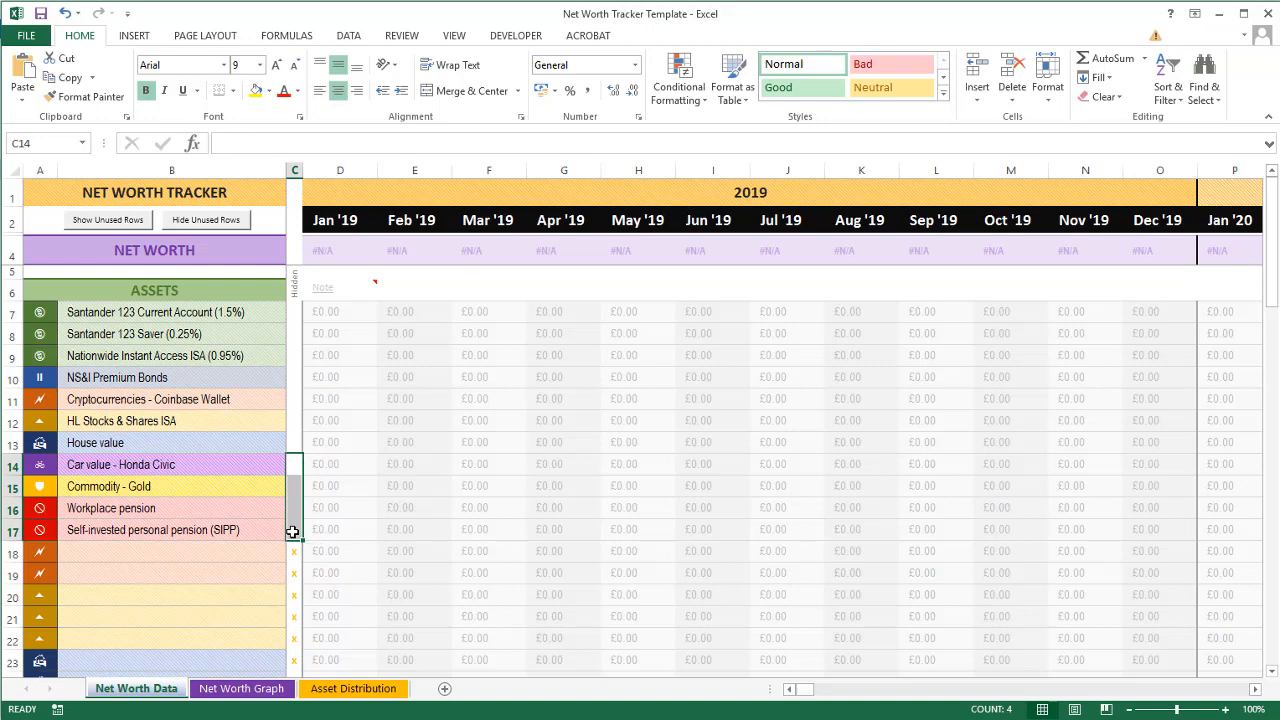
left_click(212, 566)
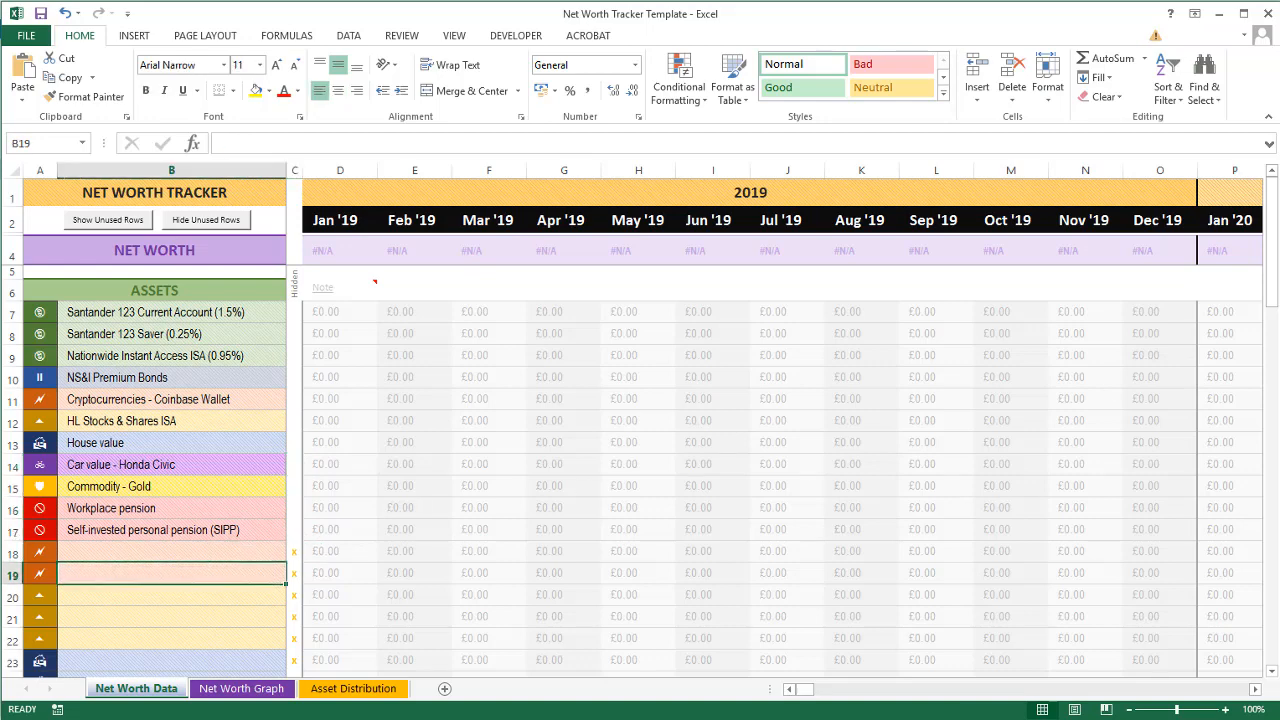
Review the names listed in the Liabilities section, B39:B42, and the spare row beneath them
left_click_drag(1275, 272, 1275, 434)
scroll(770, 514, "down", 1)
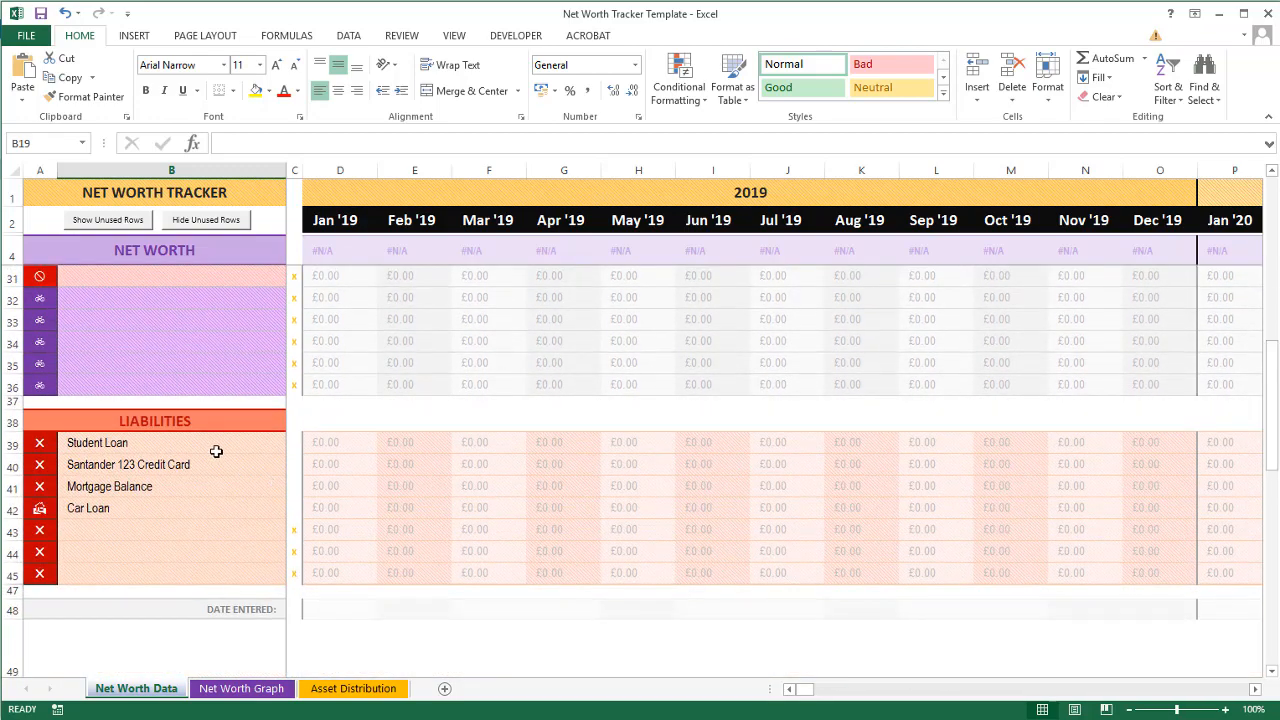
left_click_drag(180, 443, 162, 506)
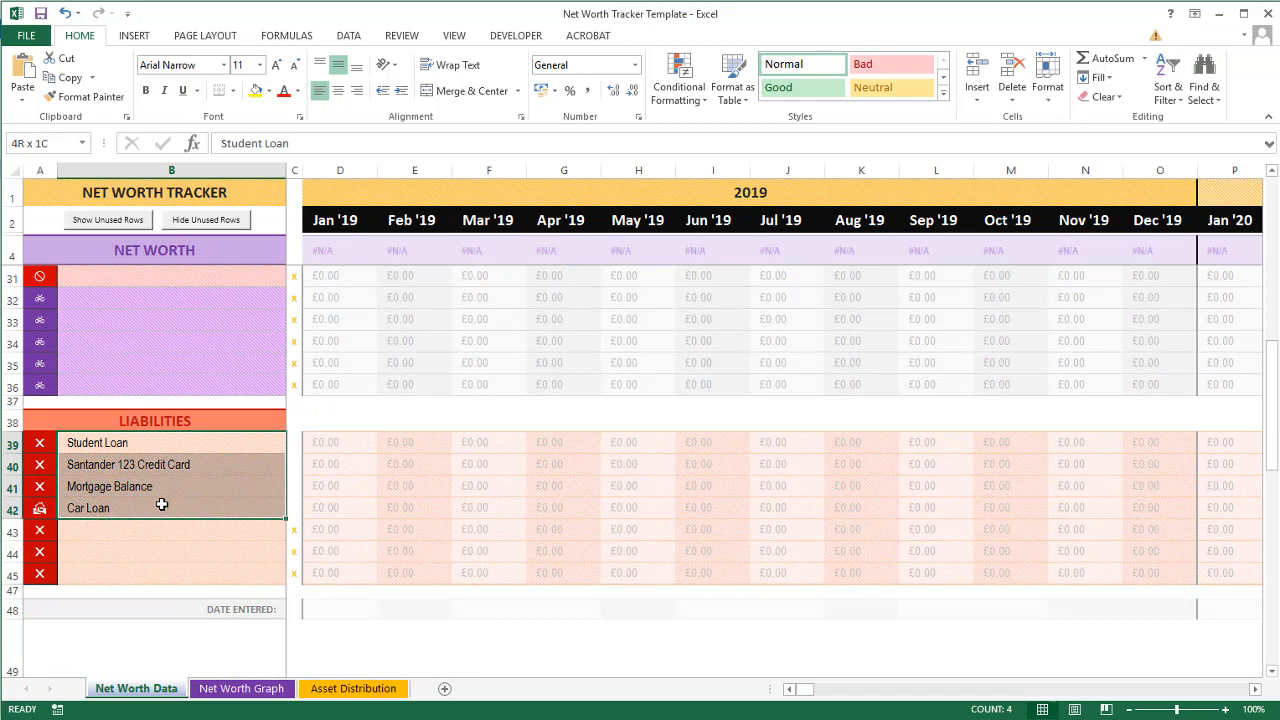
left_click(131, 548)
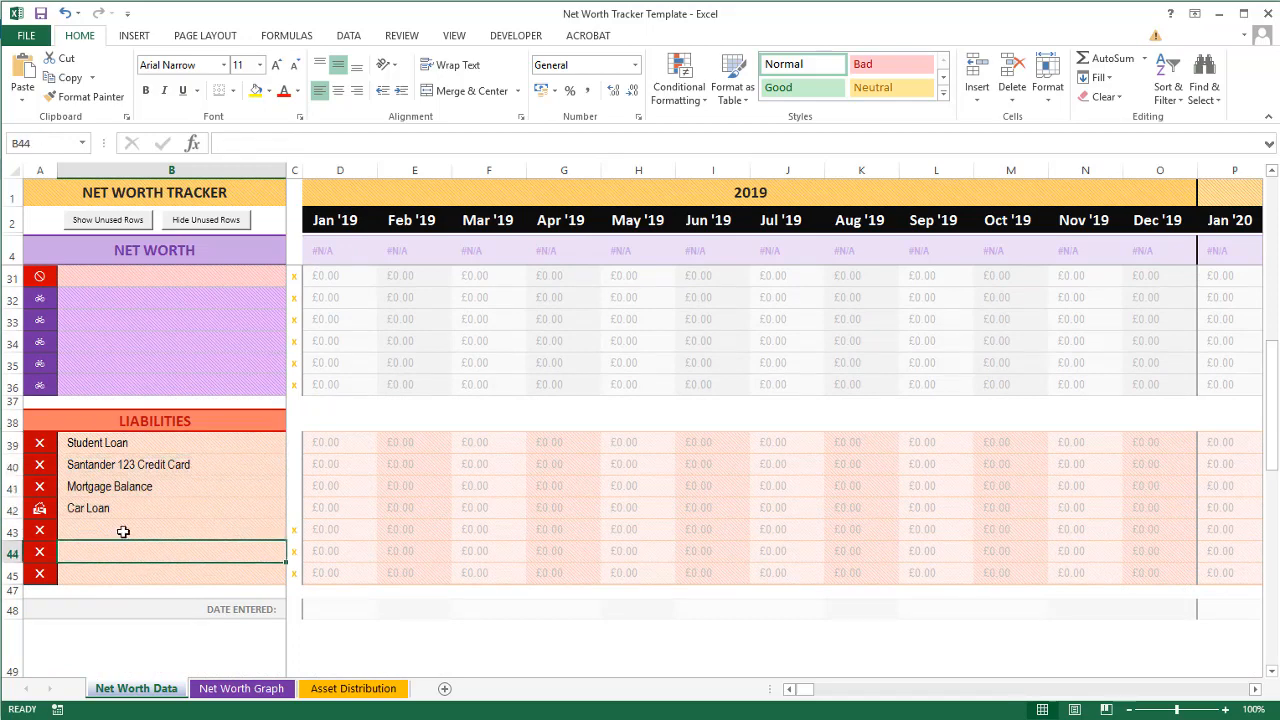
left_click(80, 446)
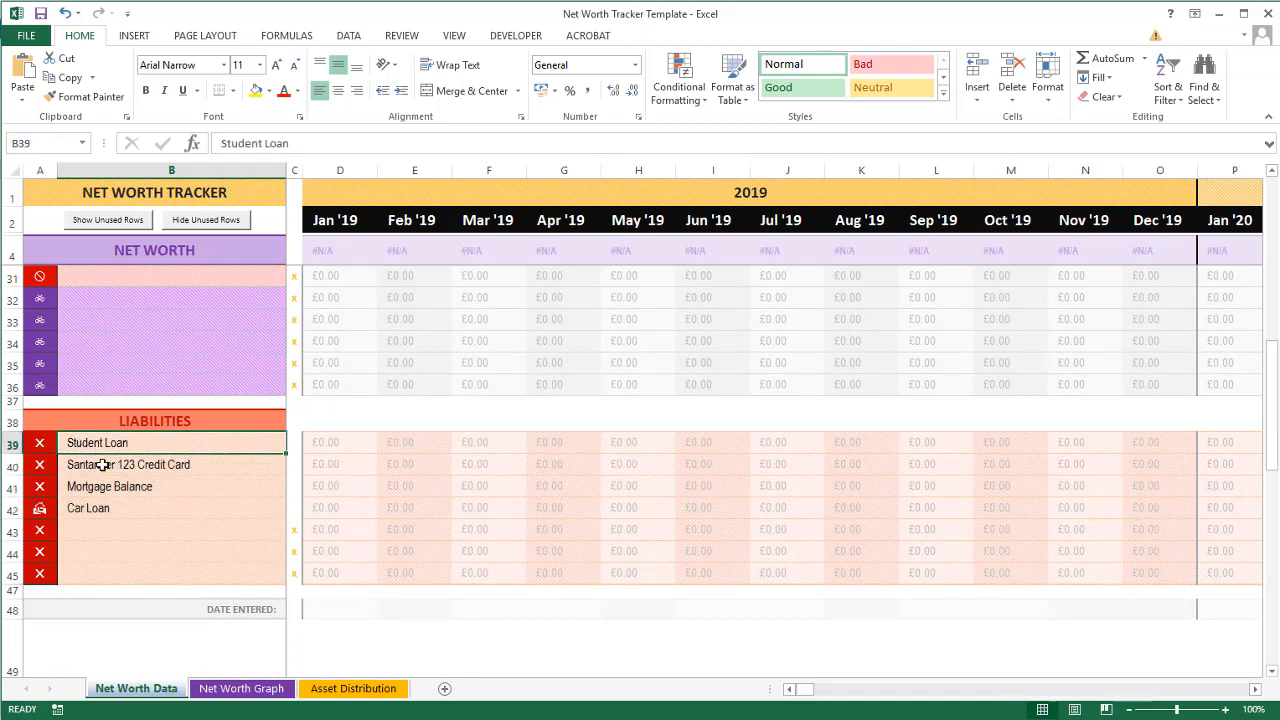
left_click(129, 486)
left_click(80, 462)
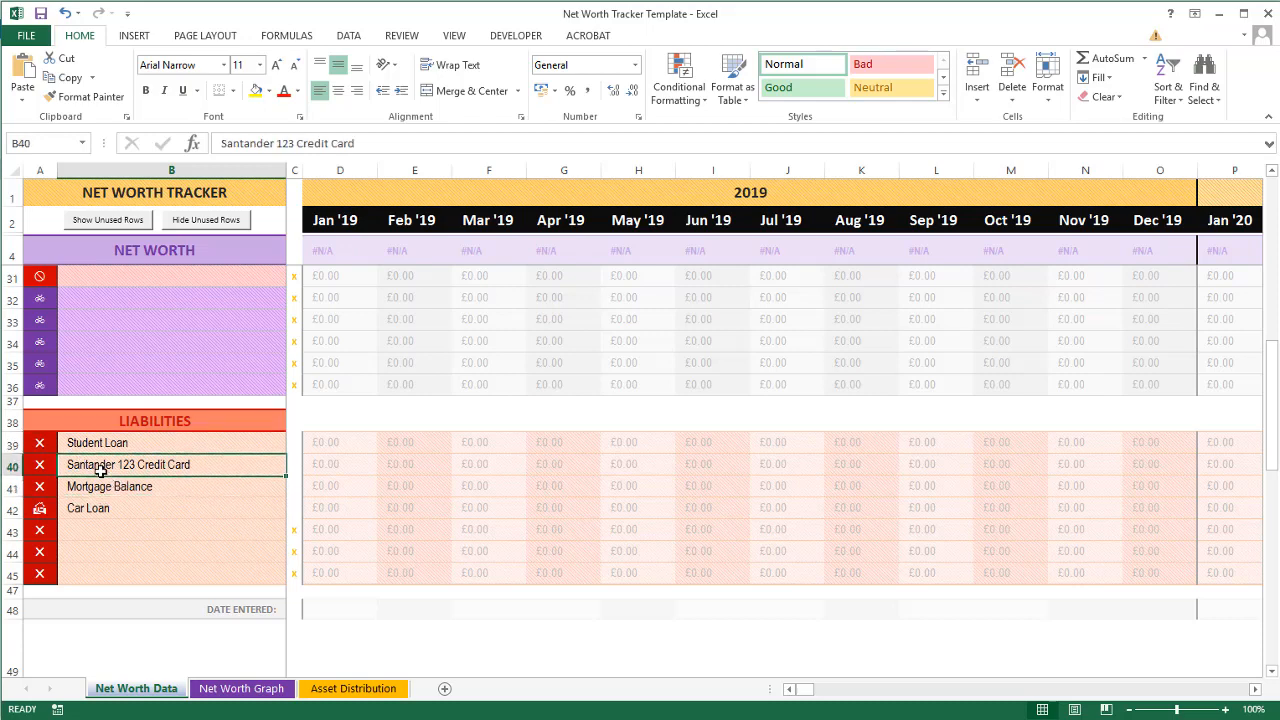
Set the category of the Mortgage Balance liability in A41 to Mortgages
left_click(54, 486)
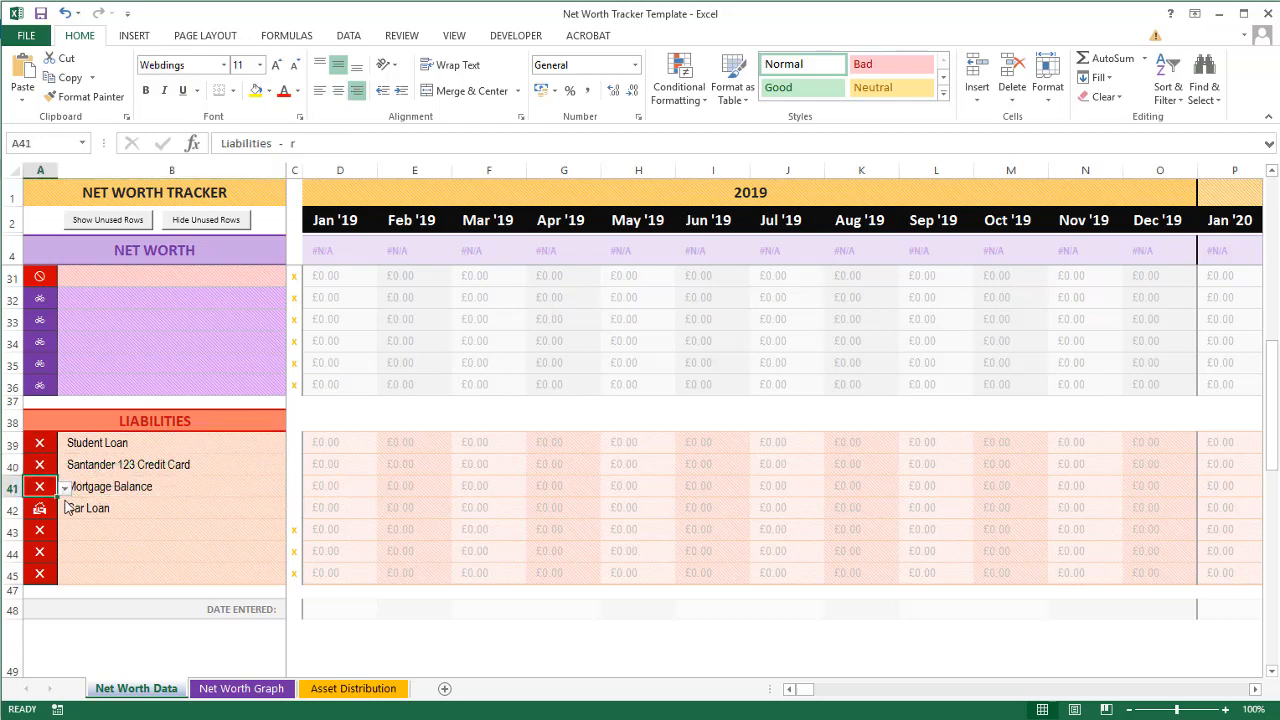
left_click(64, 488)
left_click(46, 578)
Set the category of the Car Loan liability in A42 to Liabilities
left_click(99, 506)
left_click(50, 510)
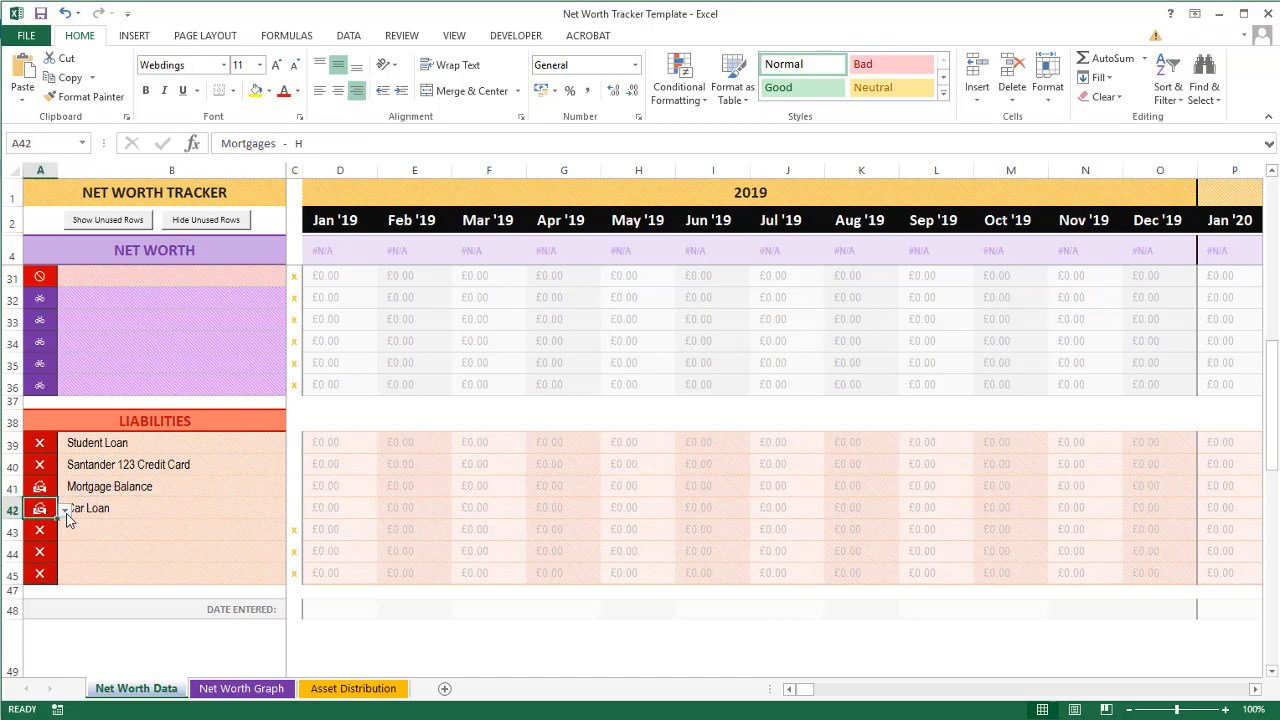
left_click(64, 510)
left_click(55, 591)
Check the Hidden column for the used liability rows, C39:C42, and hide all unused rows in the tracker
left_click_drag(295, 511, 294, 449)
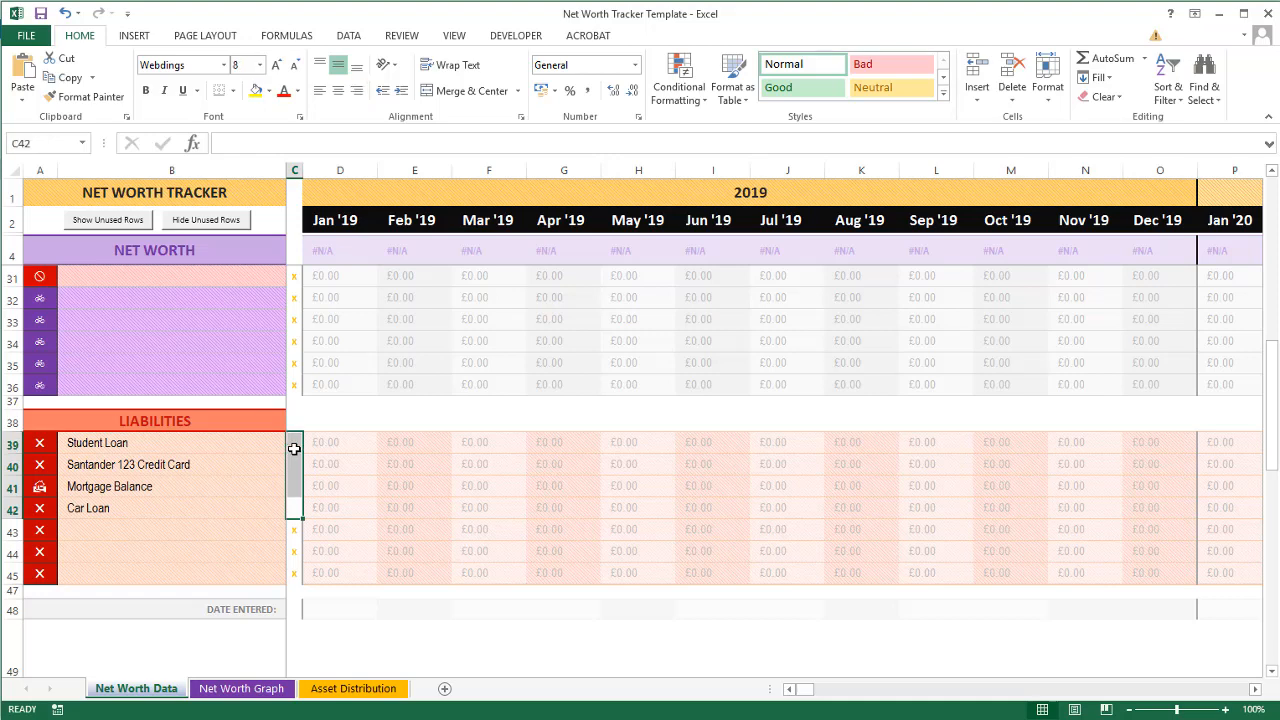
left_click(251, 535)
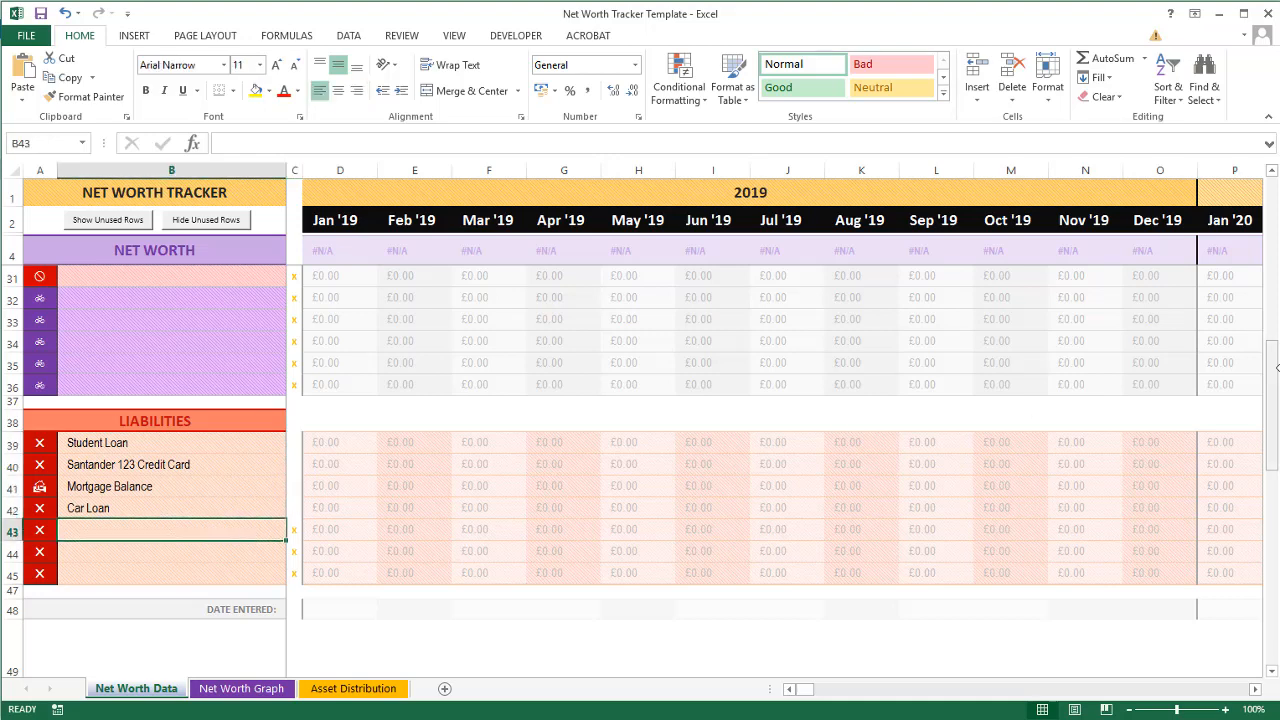
left_click_drag(1274, 366, 1267, 170)
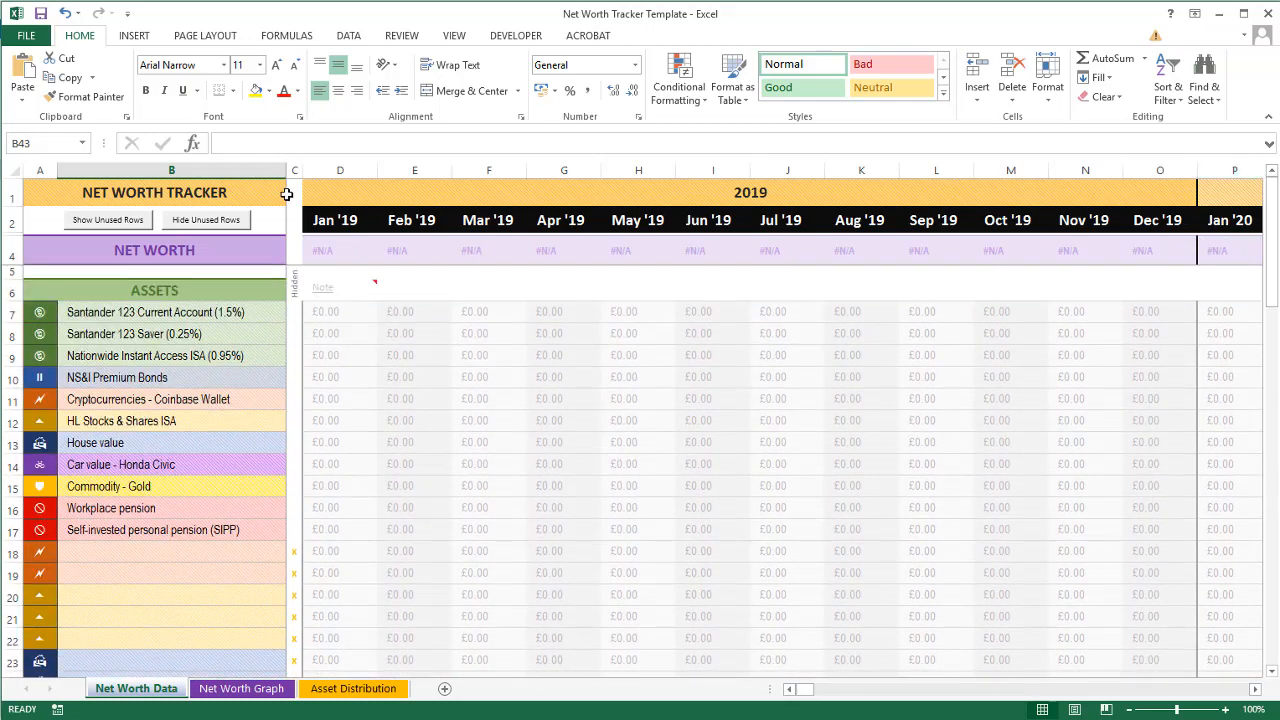
left_click(237, 223)
left_click(236, 221)
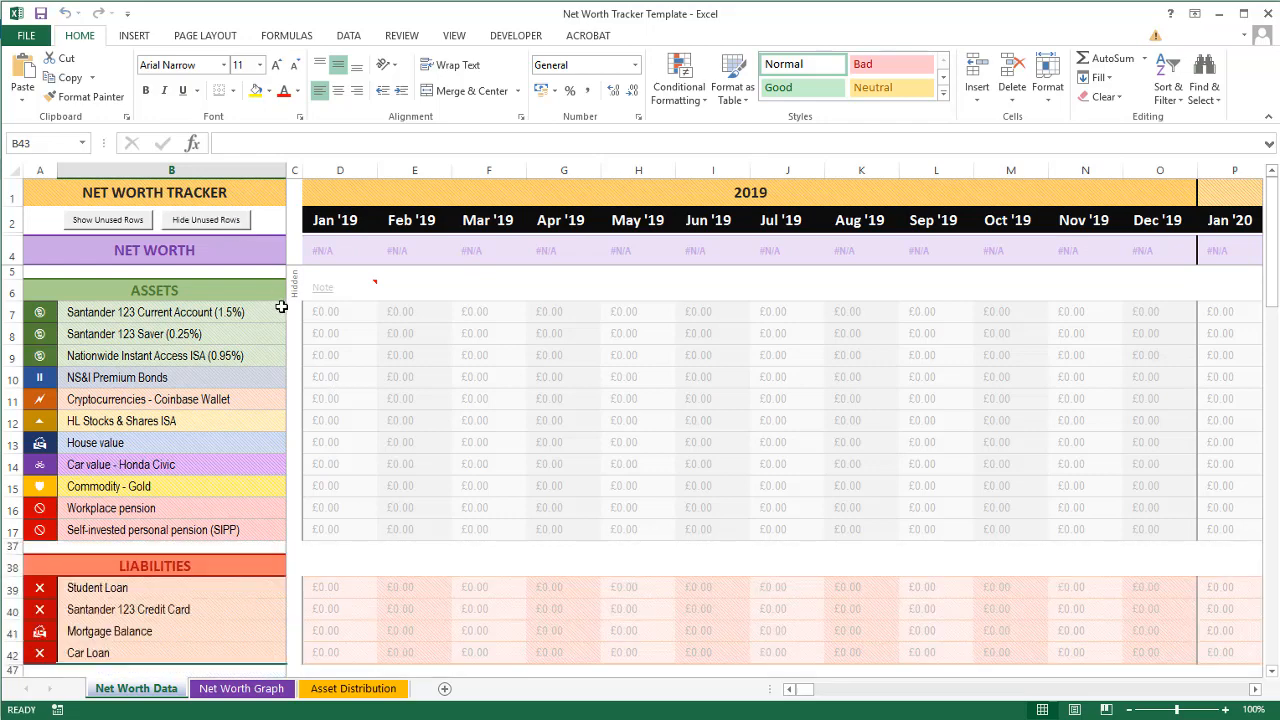
Select the Jan '19 value cells of all listed assets, D7:D17
left_click(230, 415)
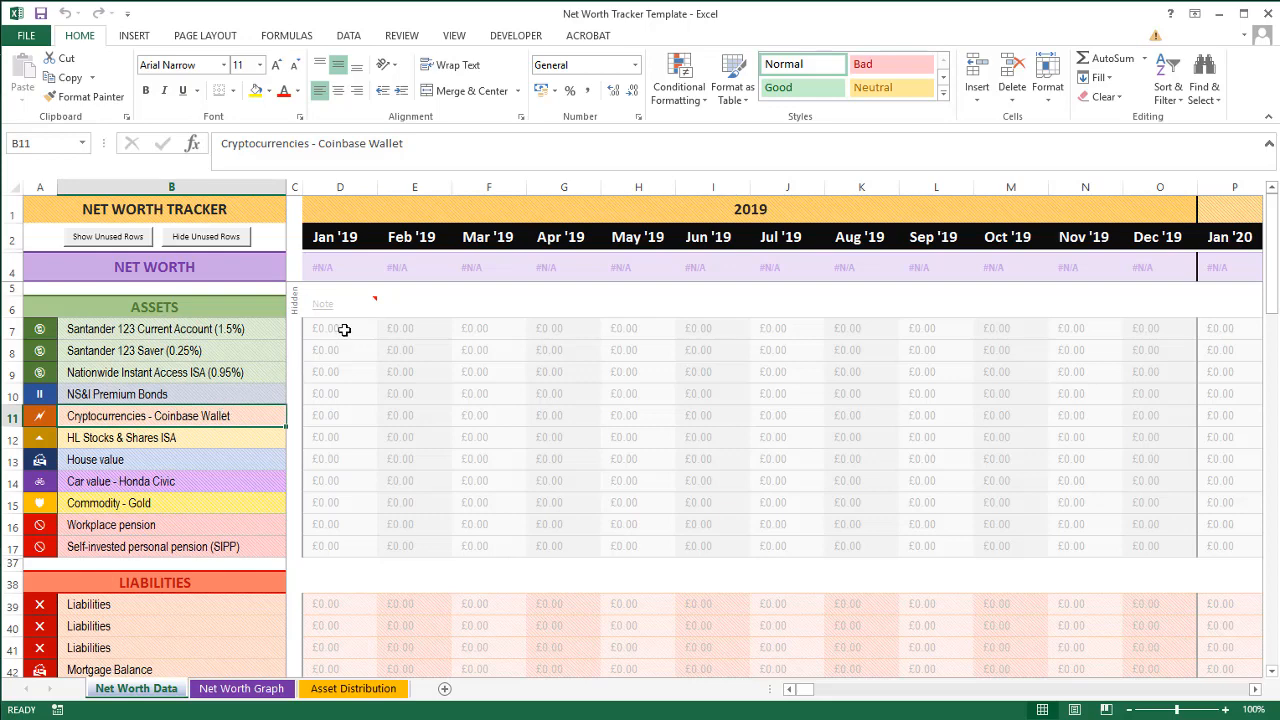
left_click_drag(343, 329, 340, 549)
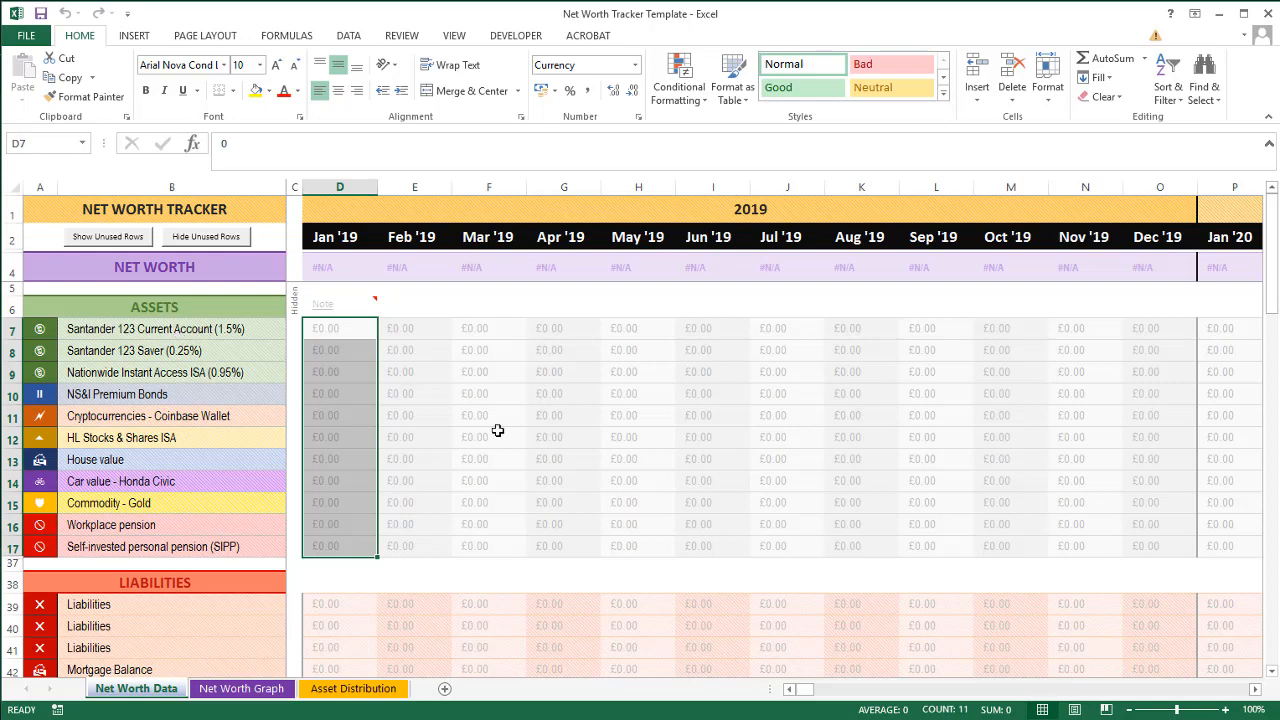
Switch to the Net Worth Tracker Example workbook and inspect the Jan '15 net worth in D4 and the Feb '15 monthly change in E5
left_click(596, 719)
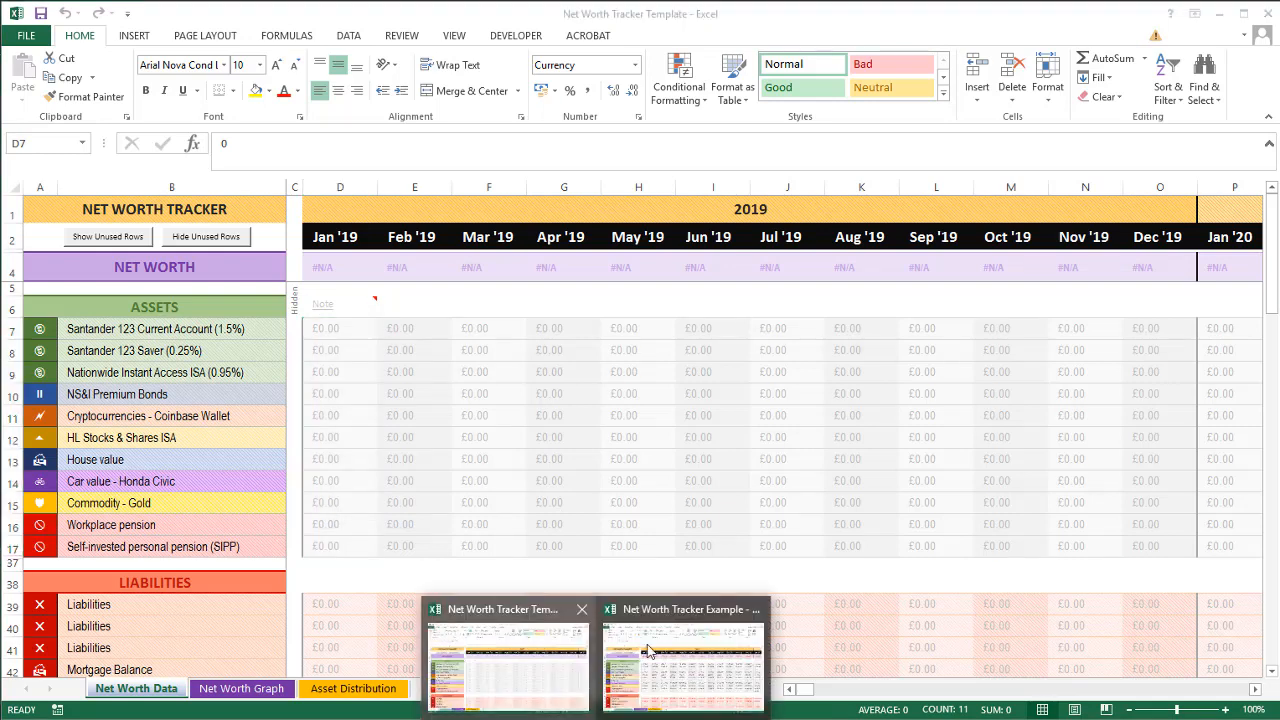
left_click(706, 678)
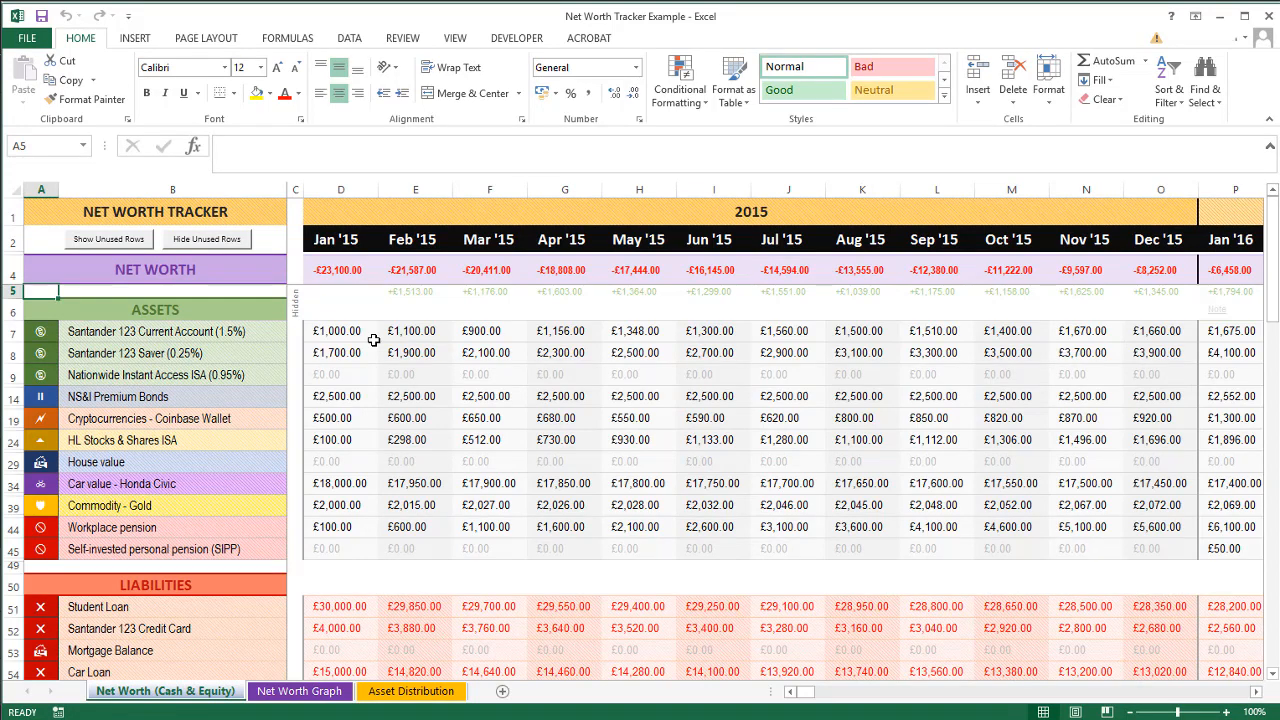
left_click(338, 272)
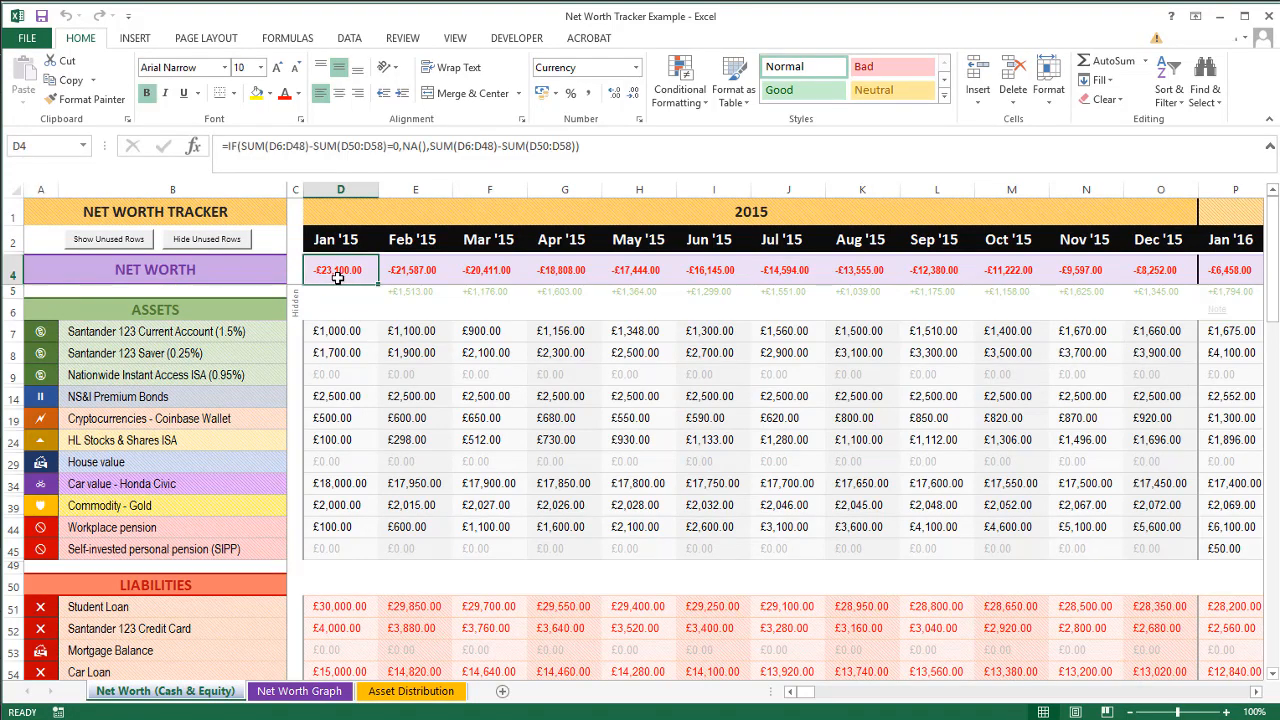
left_click(416, 294)
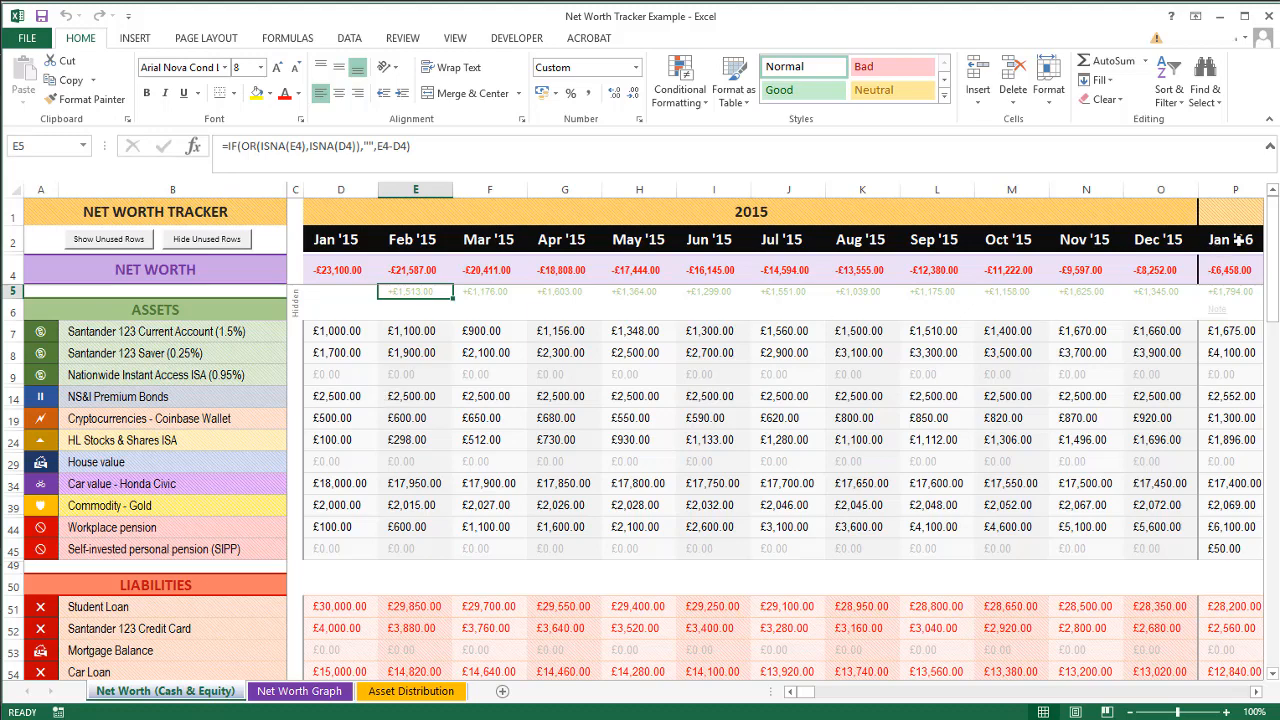
Inspect the total assets and liabilities rows and the Jan '15 date entered in D60 of the tracker
left_click_drag(1270, 248, 1259, 426)
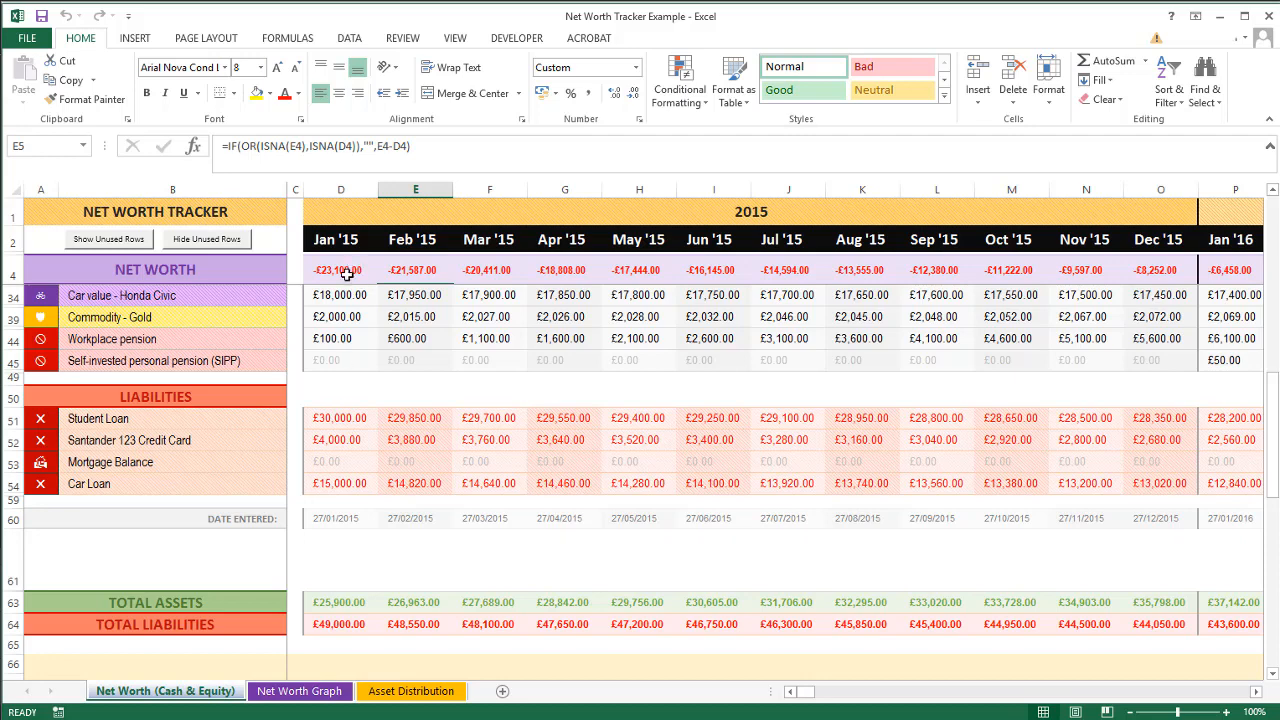
left_click(337, 517)
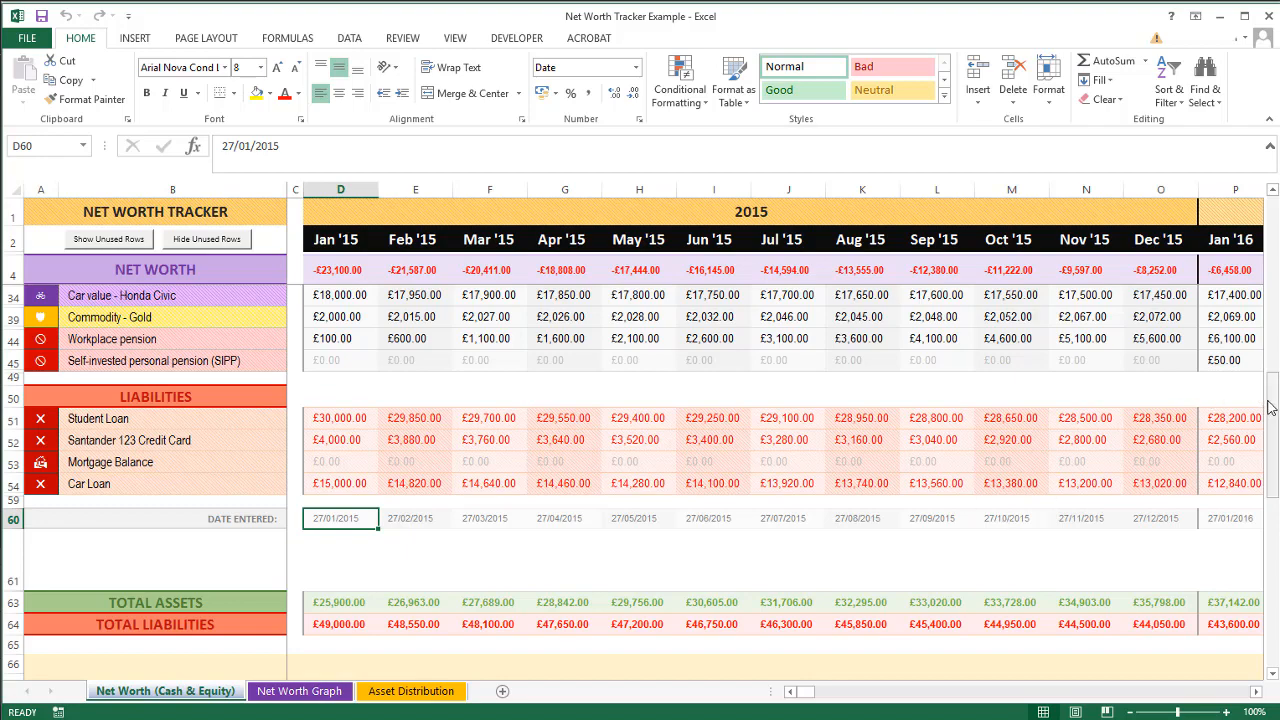
left_click_drag(1271, 407, 1273, 215)
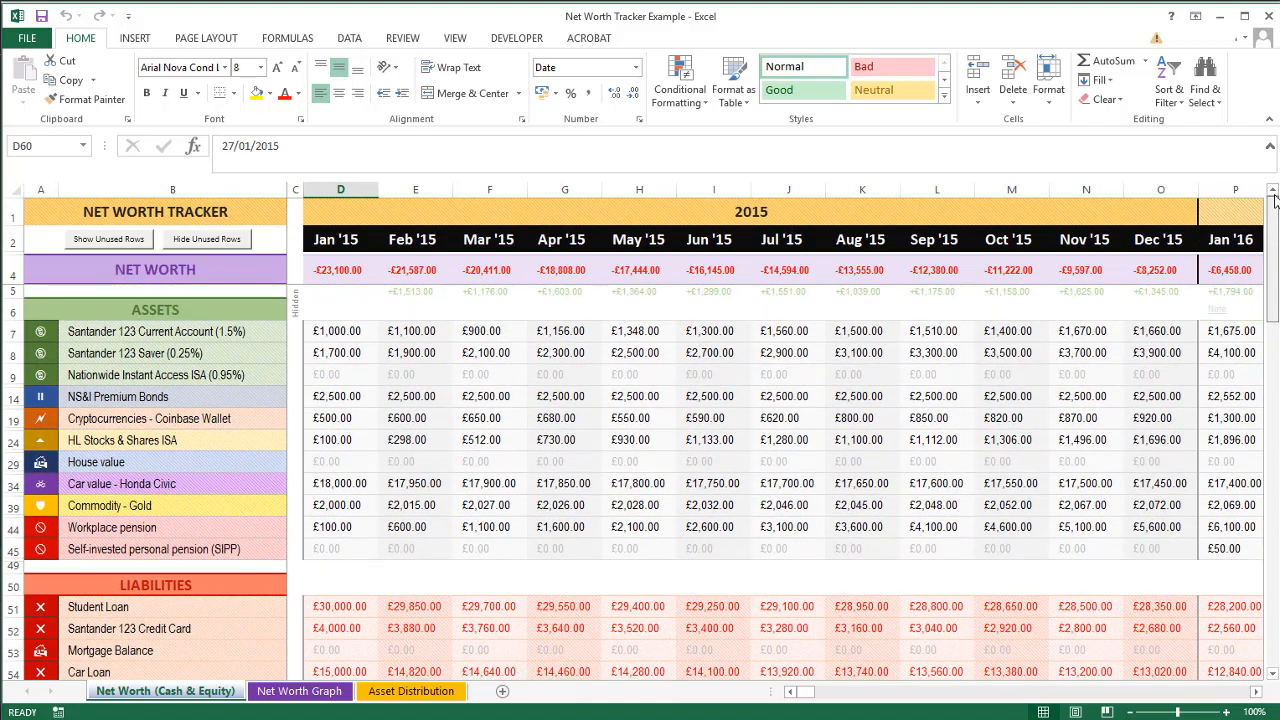
Inspect the notes row above the assets at D6 and read the comment attached to the Jan '16 note in P6
left_click(329, 312)
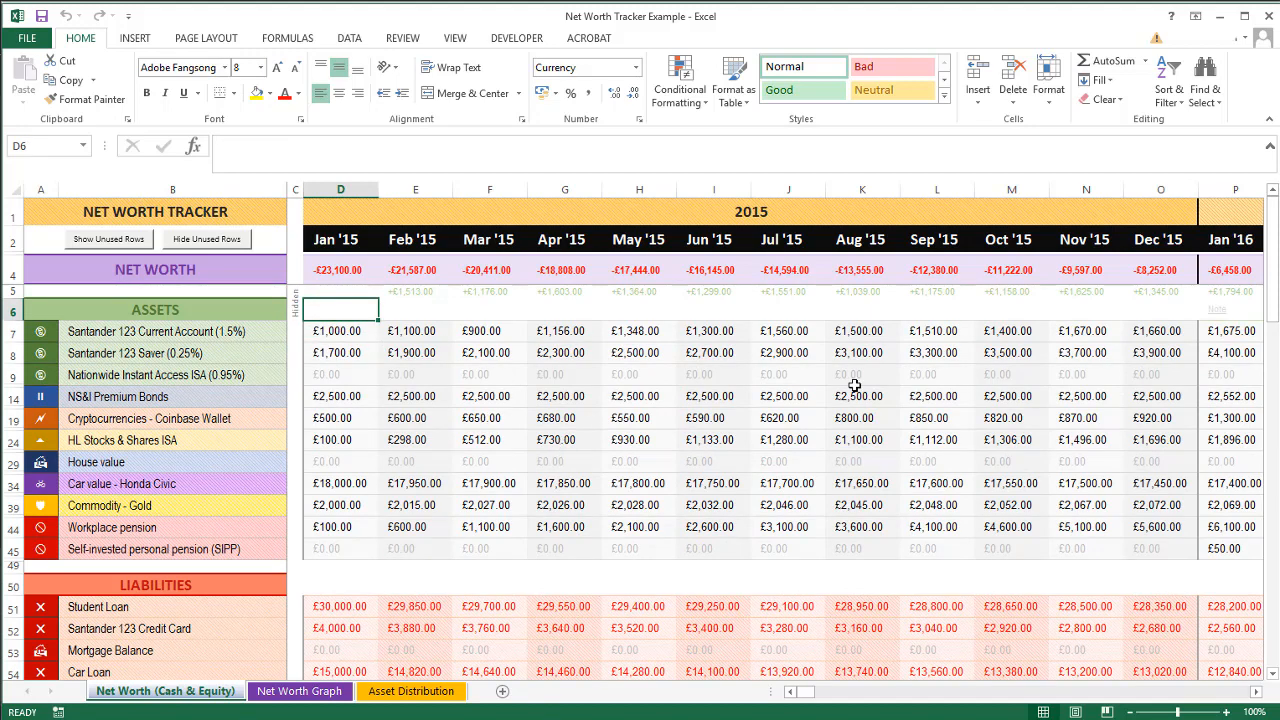
left_click(1258, 692)
scroll(1014, 436, "left", 1)
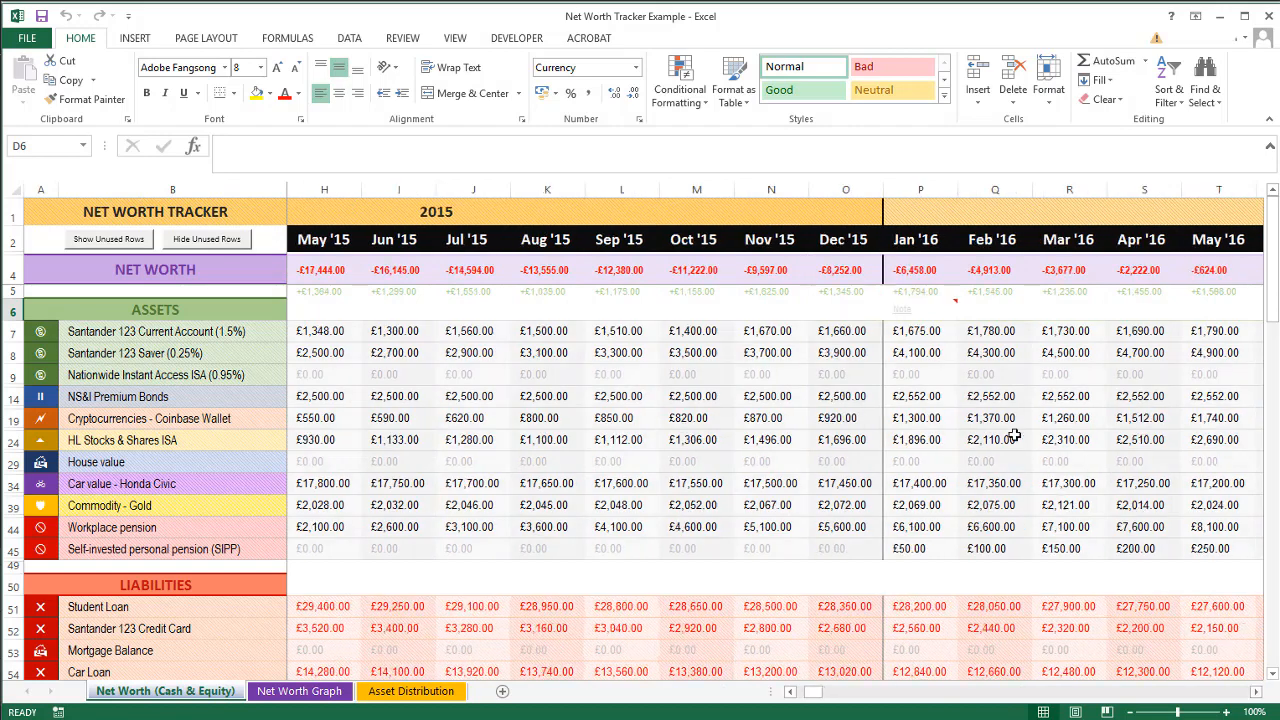
left_click(909, 312)
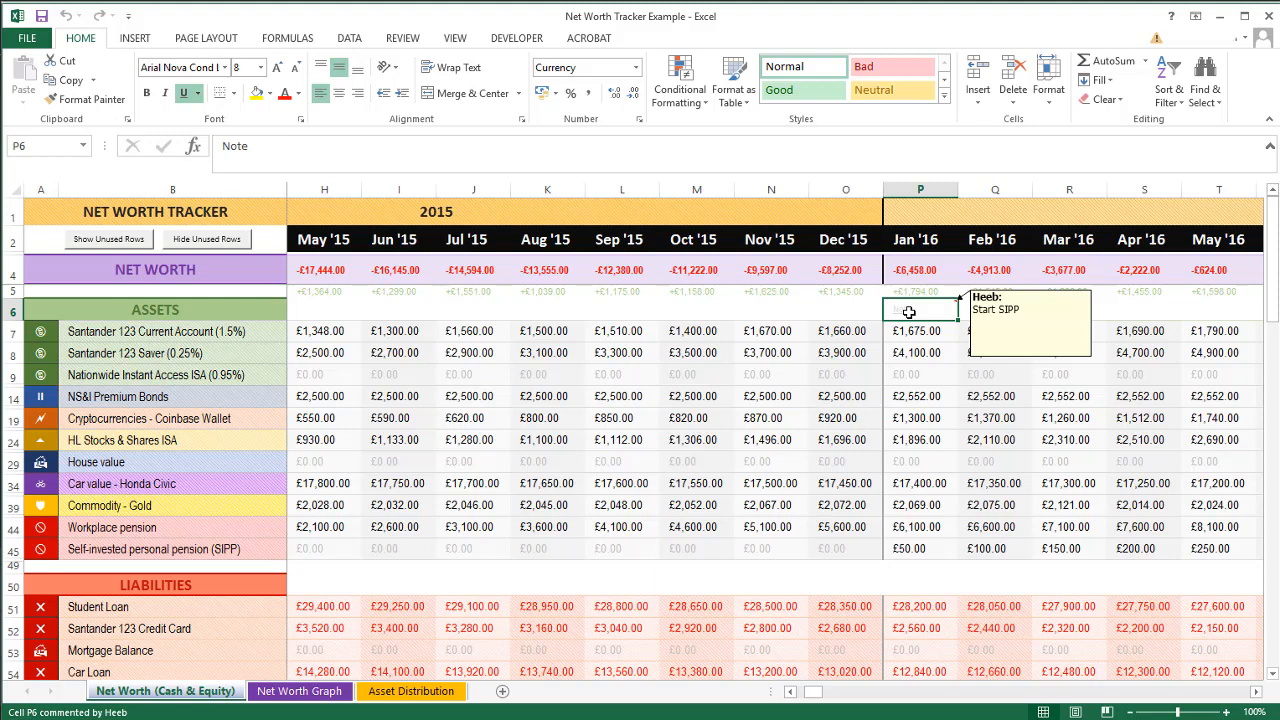
scroll(351, 312, "left", 3)
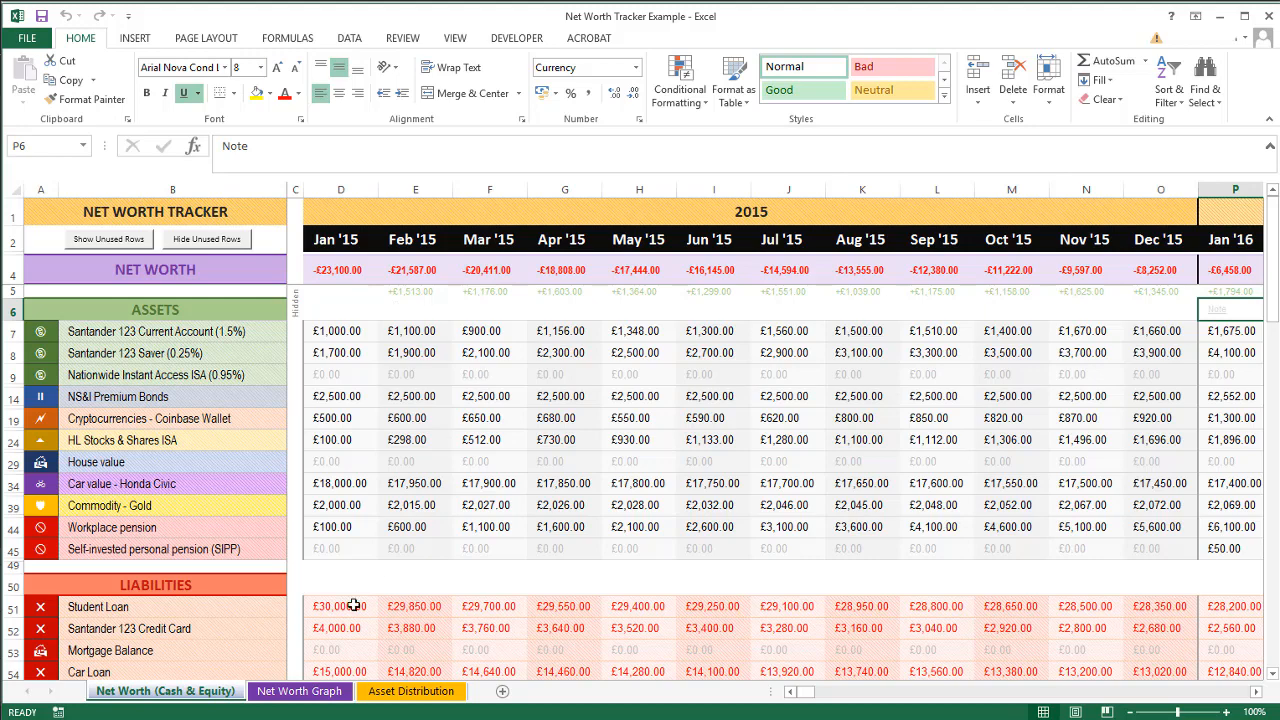
On the Net Worth Graph sheet, set the minimum bound of the chart's vertical value axis to -50000
left_click(311, 692)
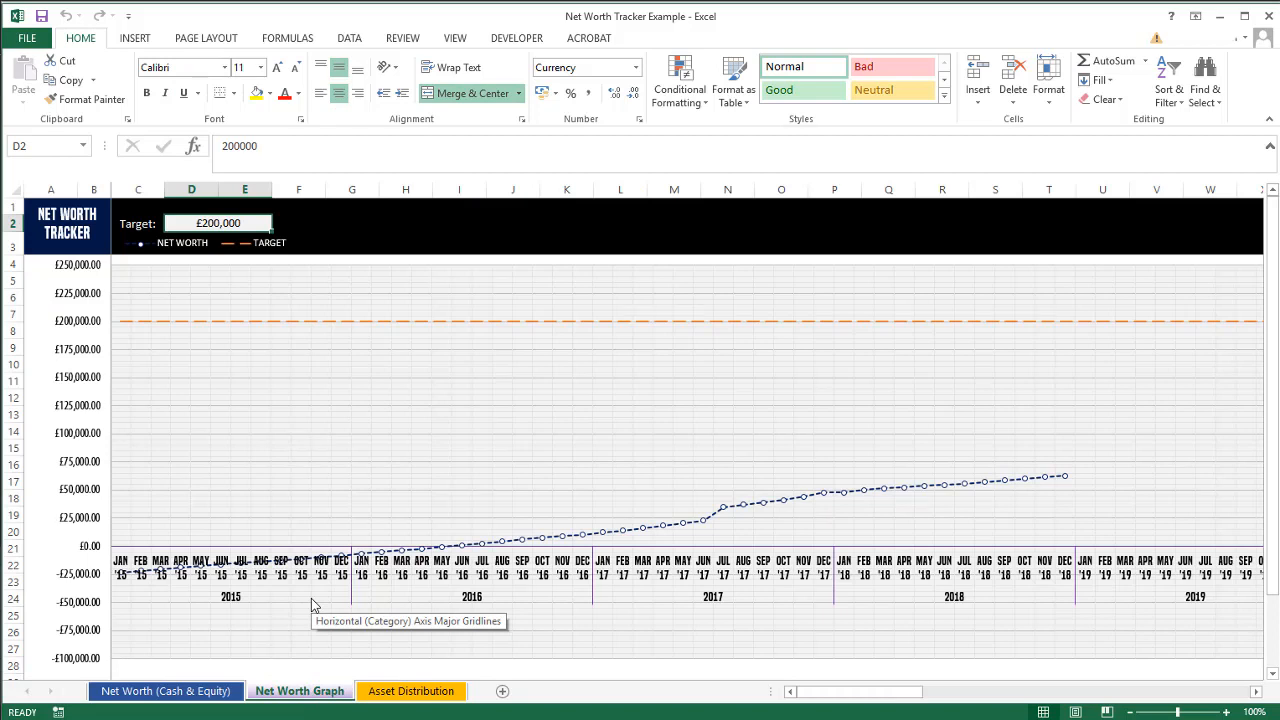
left_click(85, 445)
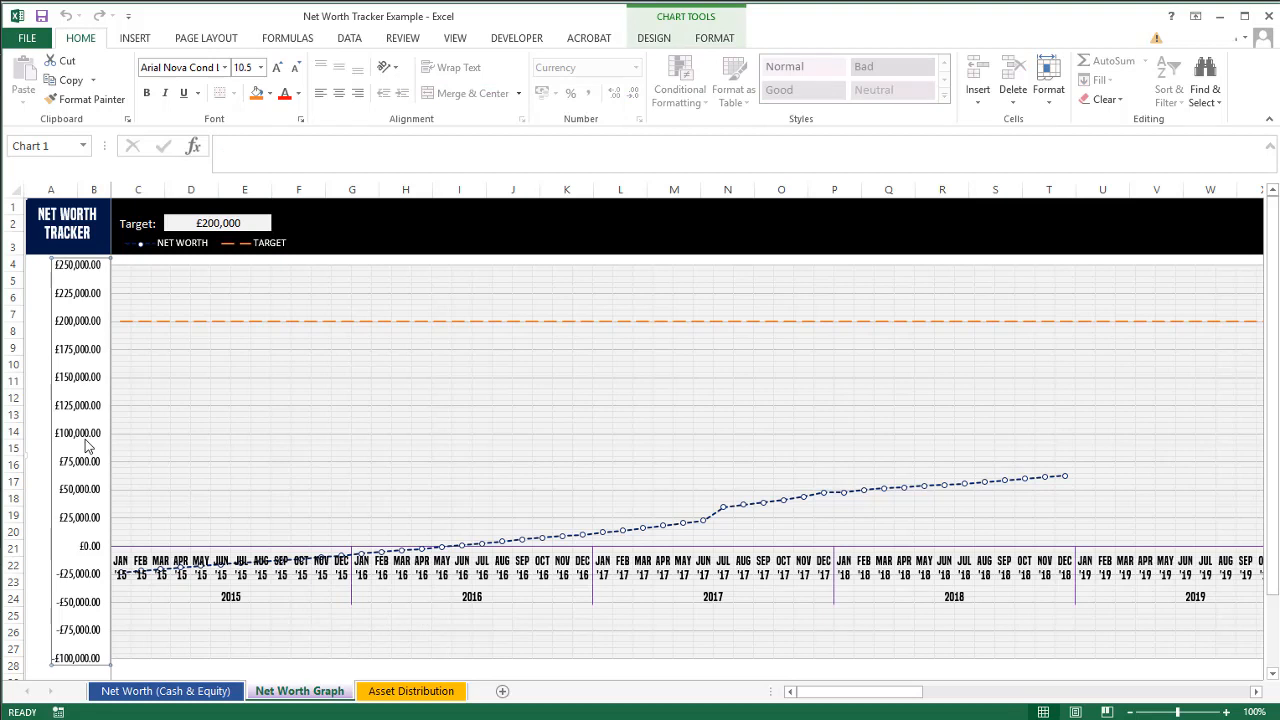
right_click(85, 445)
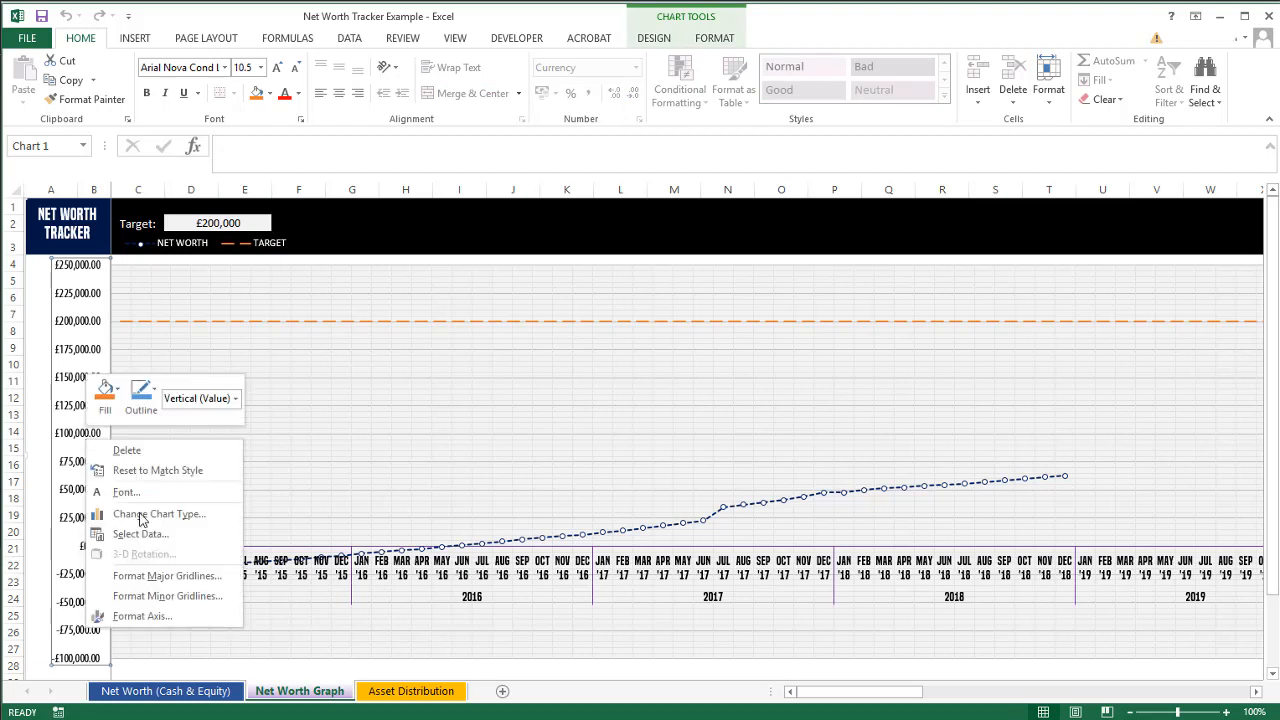
left_click(148, 618)
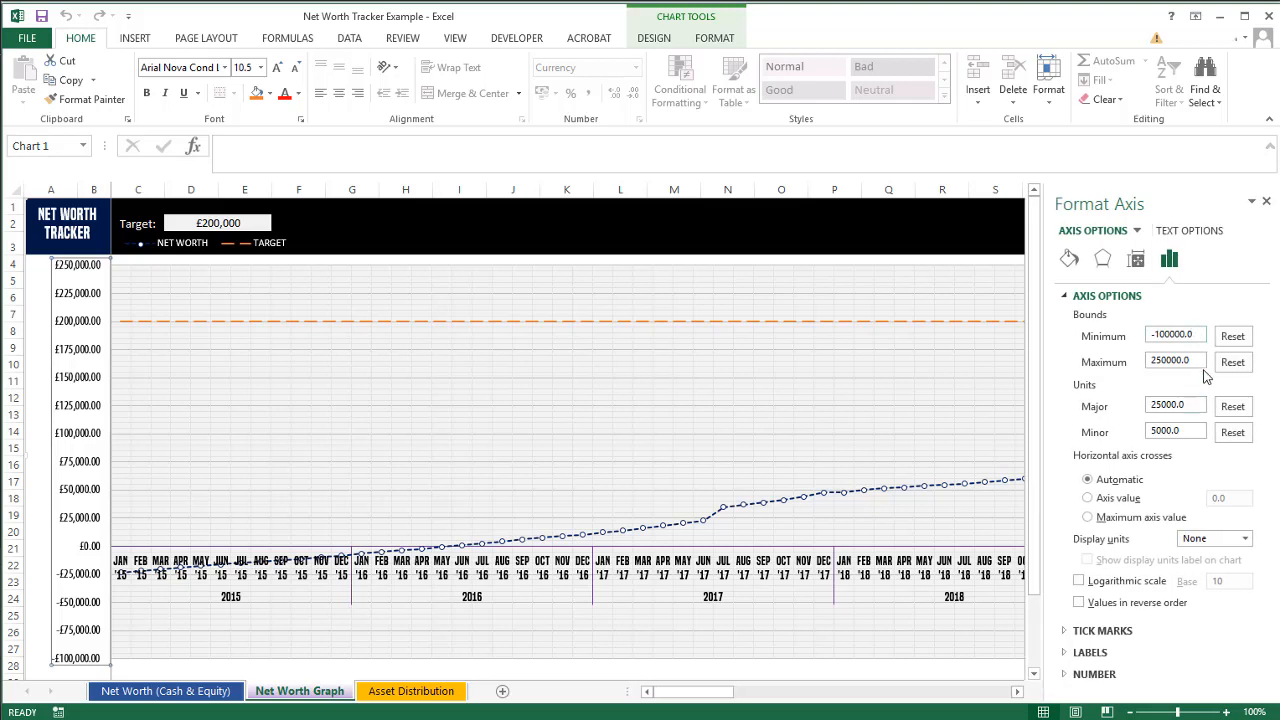
left_click(1200, 335)
double_click(1156, 334)
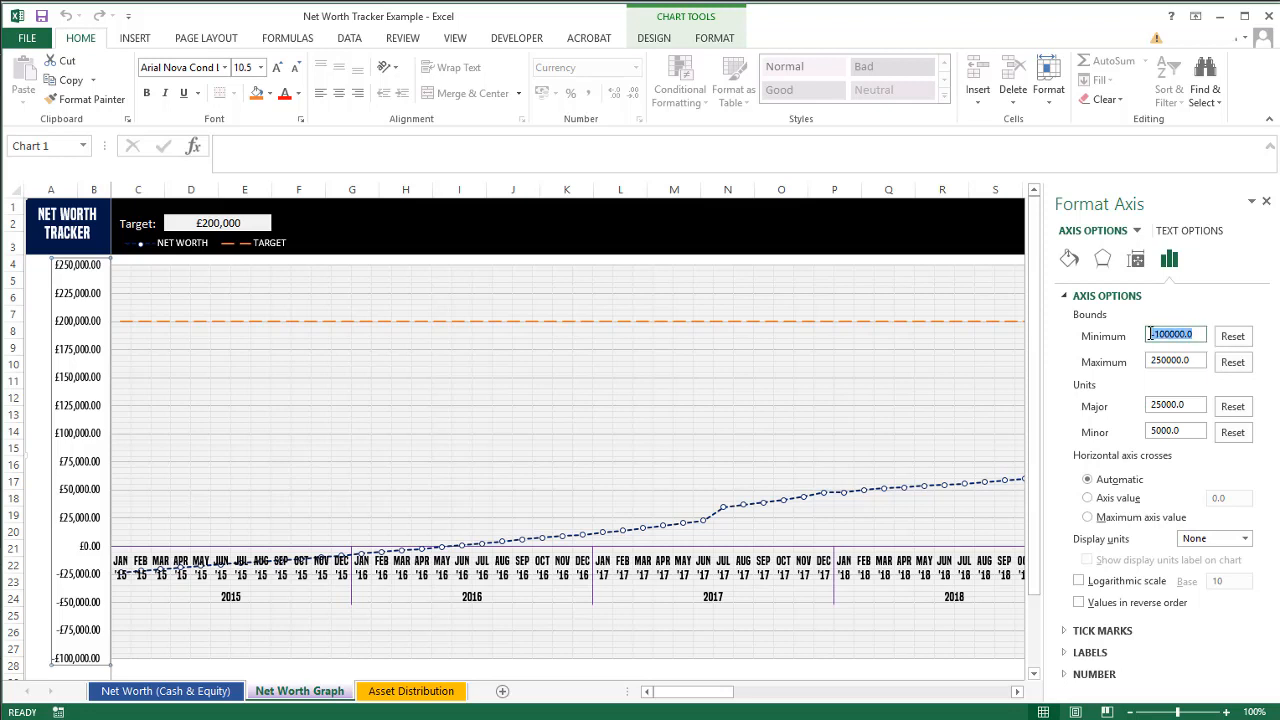
type("-50000")
Set the maximum bound of the vertical value axis to 150000 and close the axis formatting options
left_click(1197, 362)
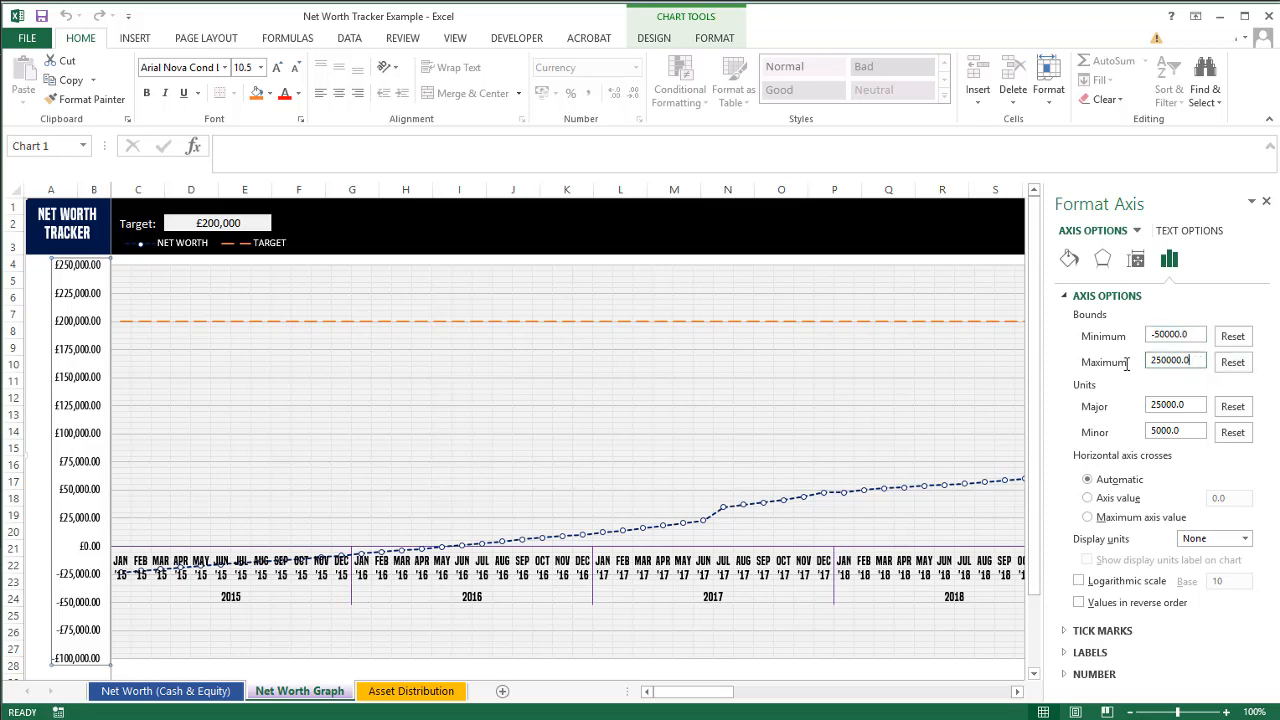
left_click(1158, 361)
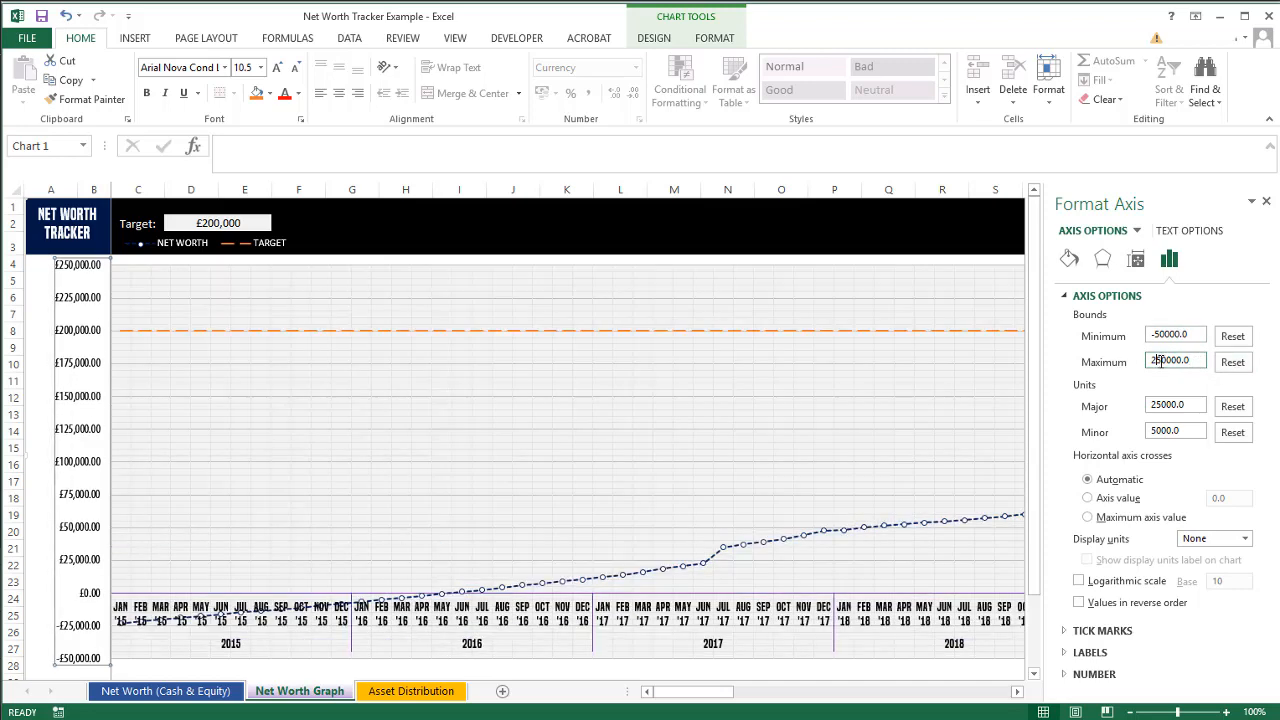
key("BackSpace")
type("1")
left_click(1199, 334)
left_click(1266, 204)
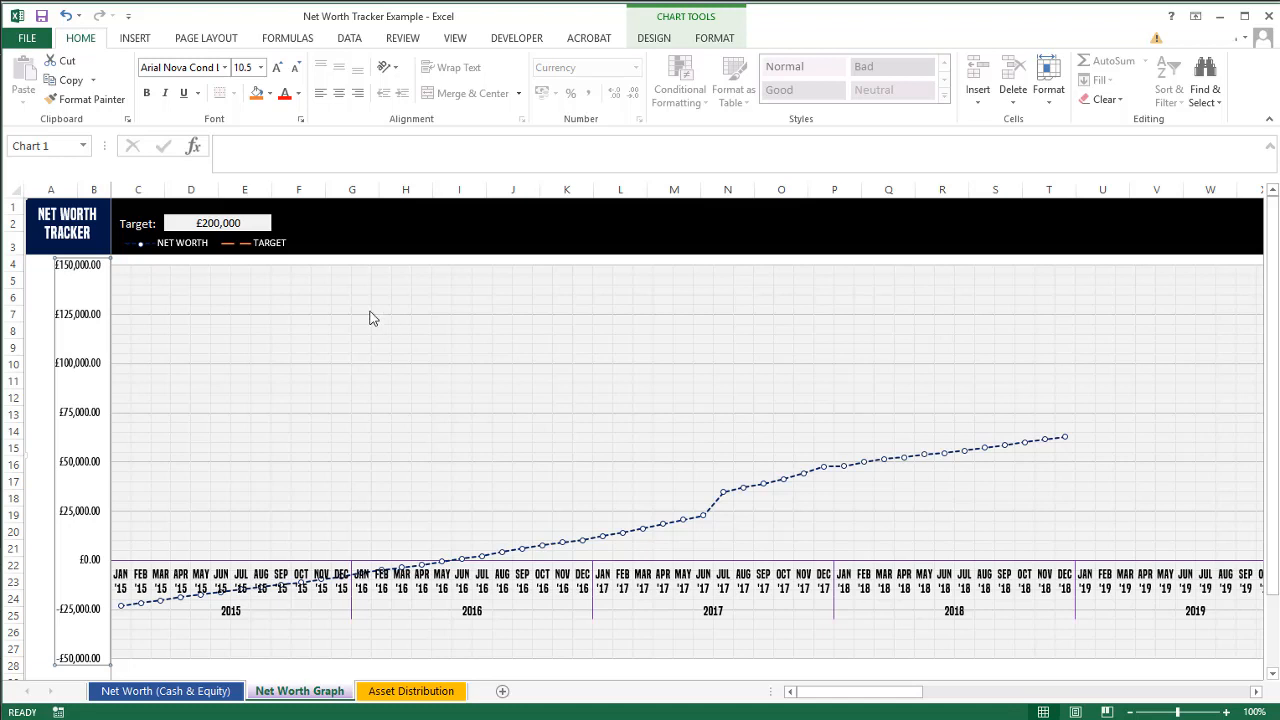
Set the net worth target in D2 to 125000 and check the target line on the graph
left_click(203, 222)
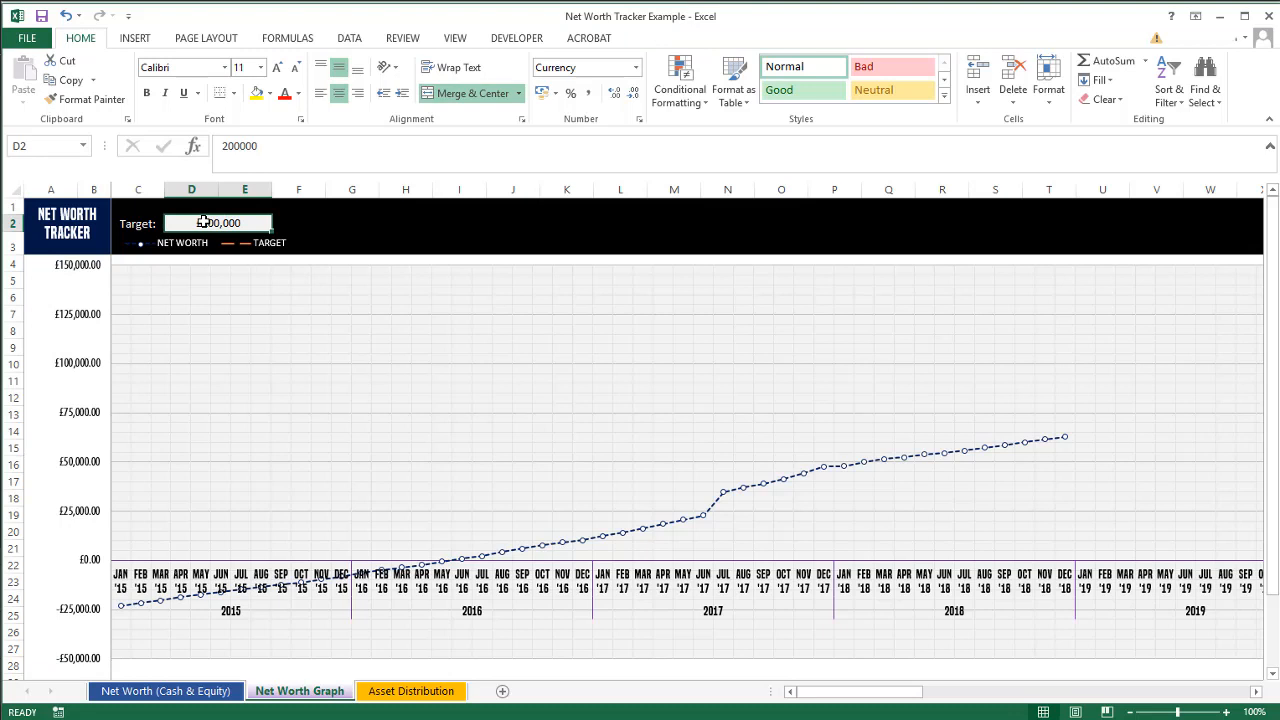
type("125000")
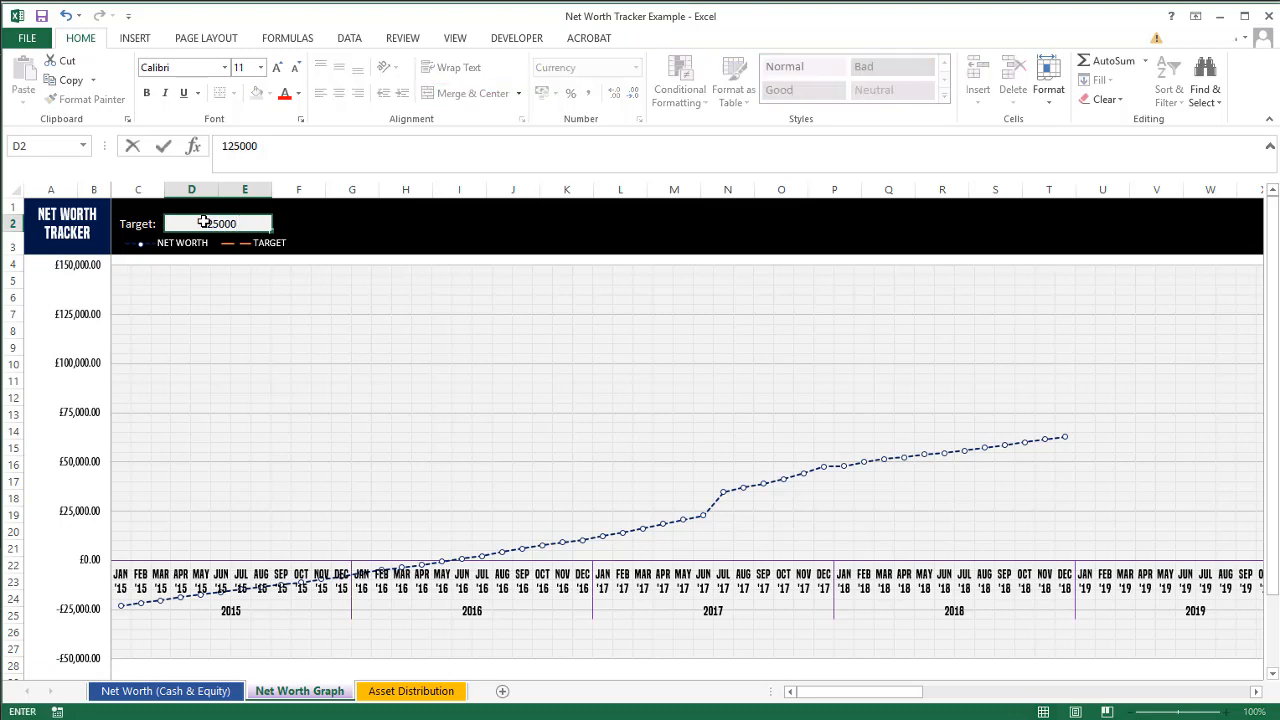
key("Return")
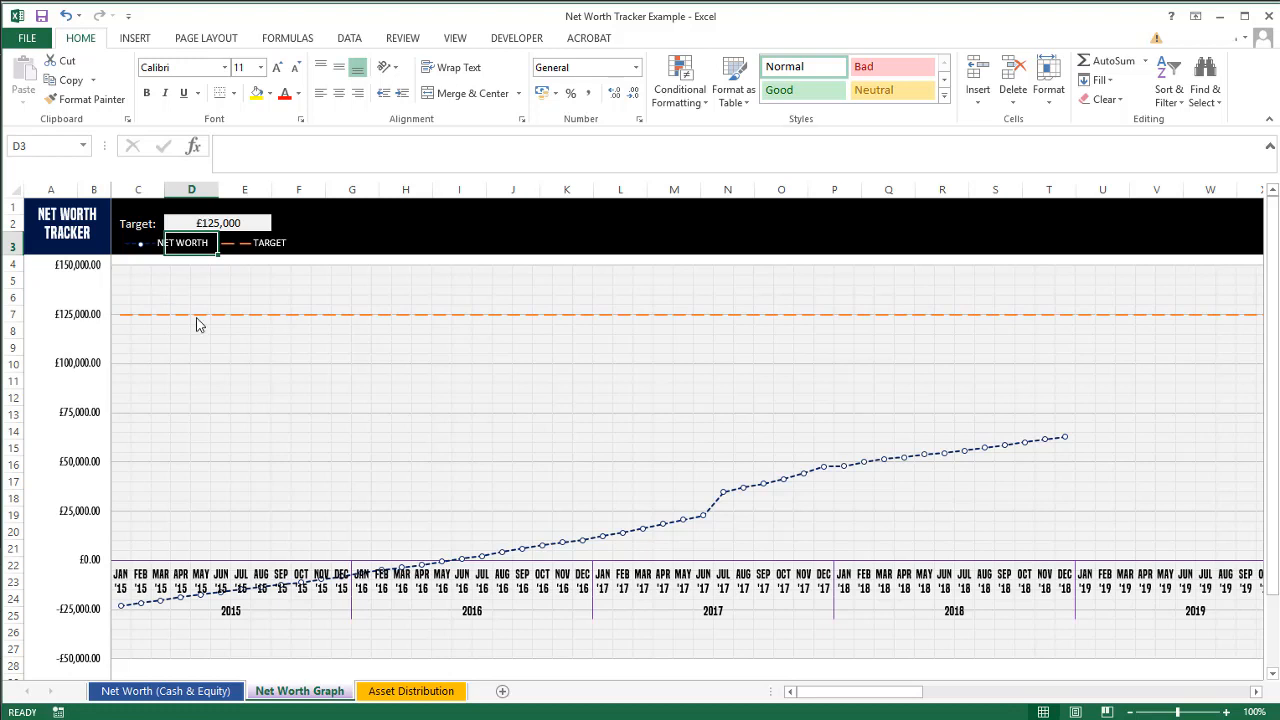
mouse_move(197, 323)
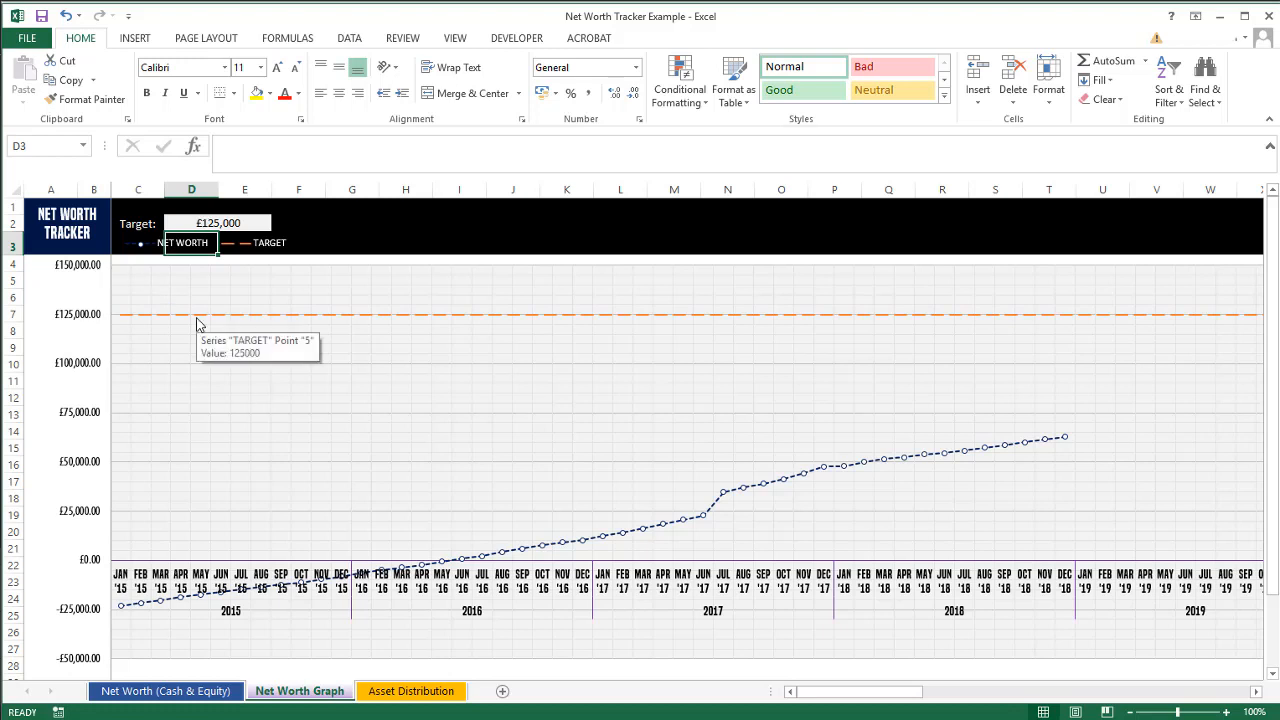
On the Asset Distribution sheet, set the date to August 2016 and review the category breakdown and pie chart
left_click(404, 694)
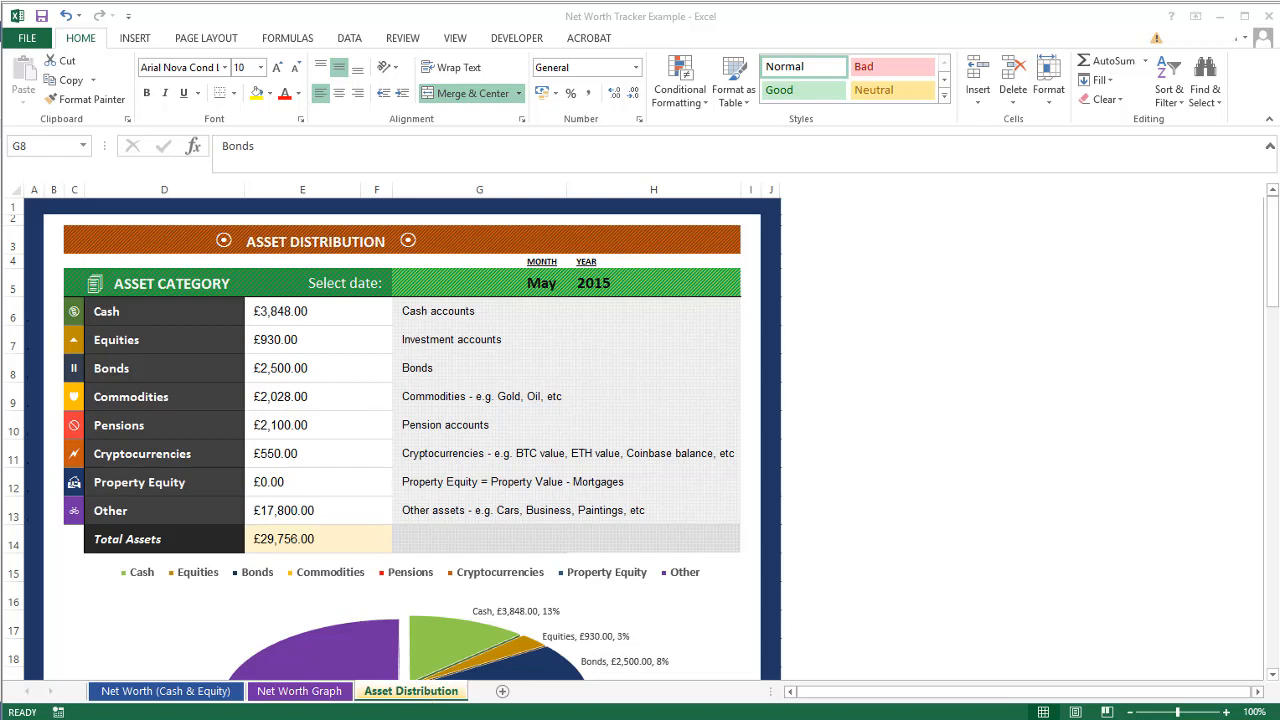
left_click(612, 285)
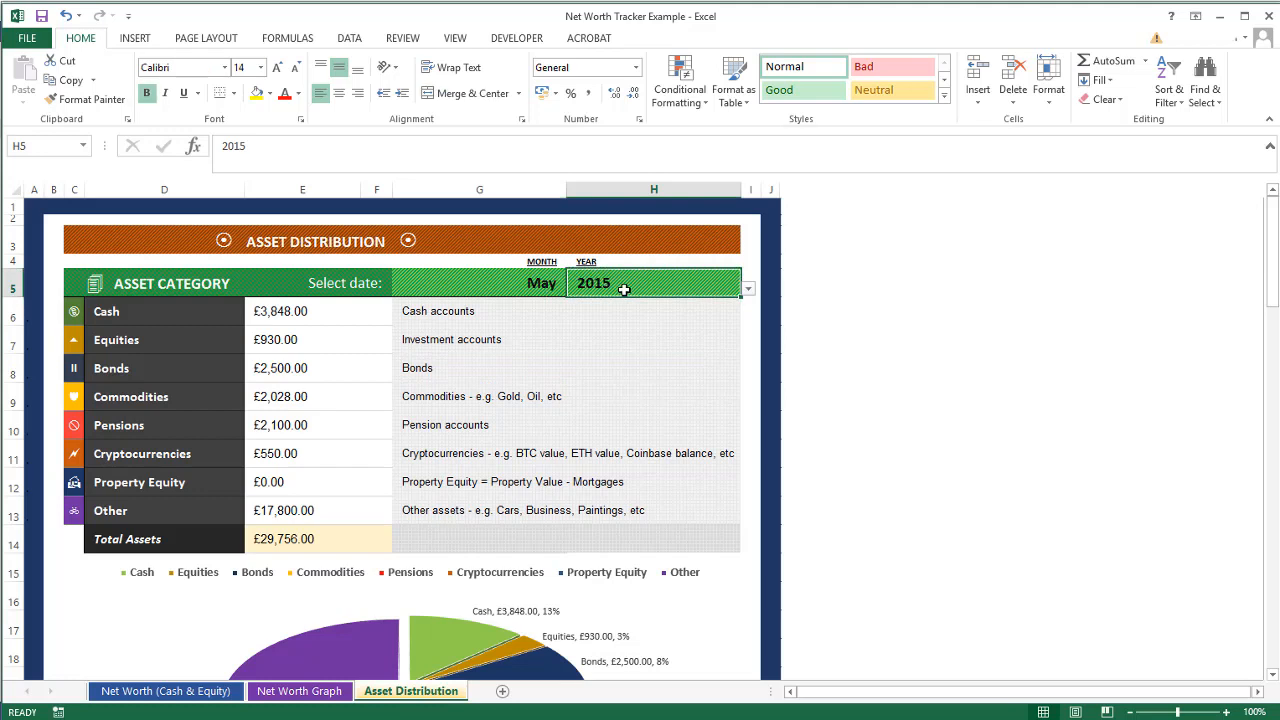
left_click(747, 289)
left_click(702, 314)
left_click(558, 285)
left_click(573, 288)
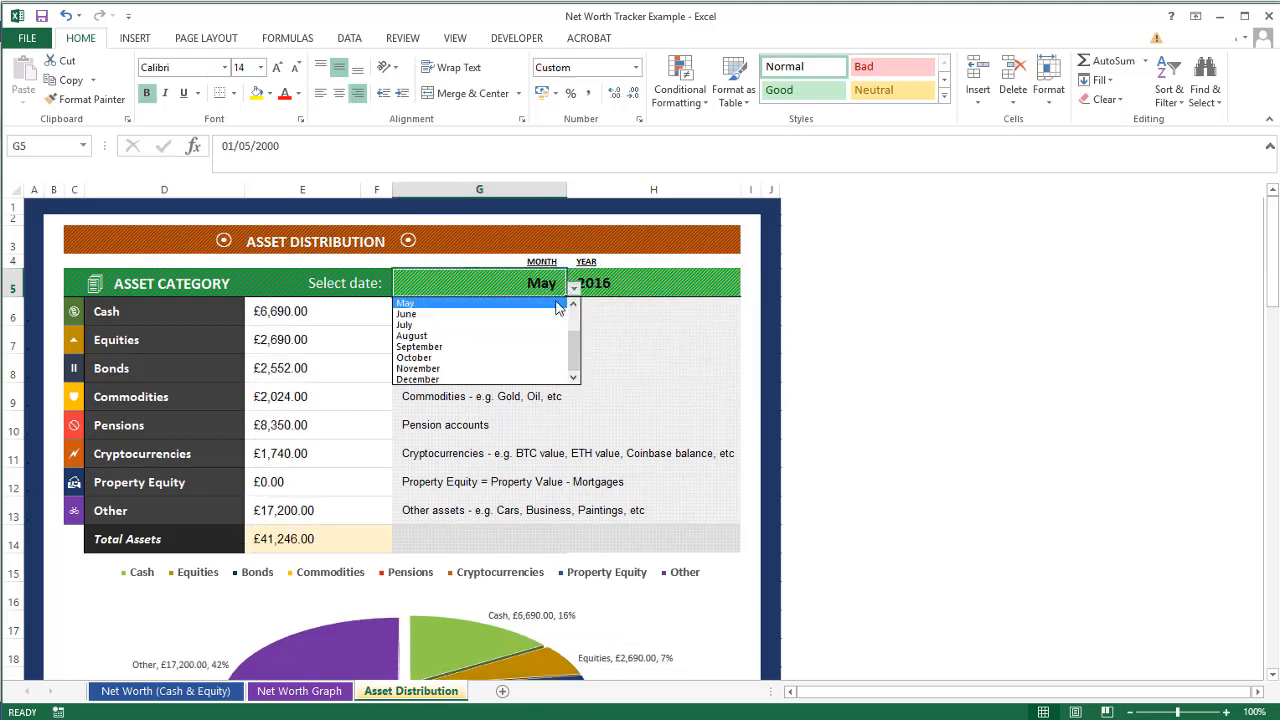
left_click(465, 336)
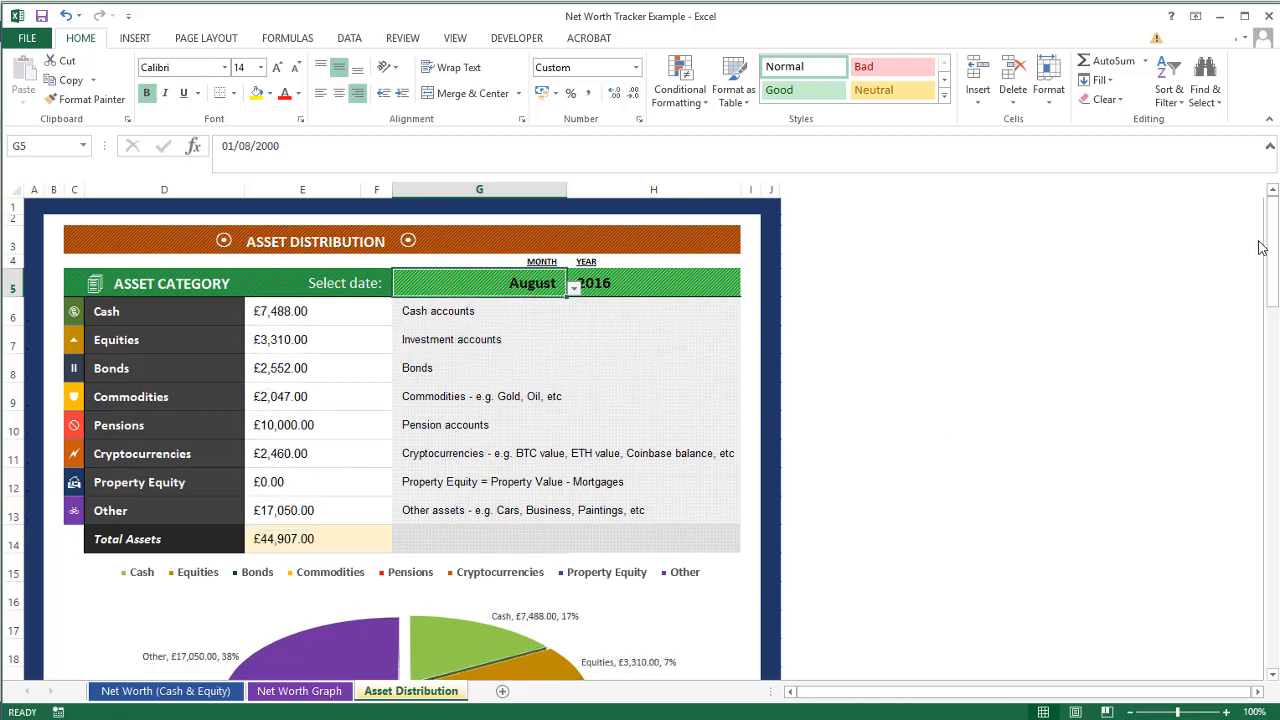
left_click_drag(1272, 250, 1273, 308)
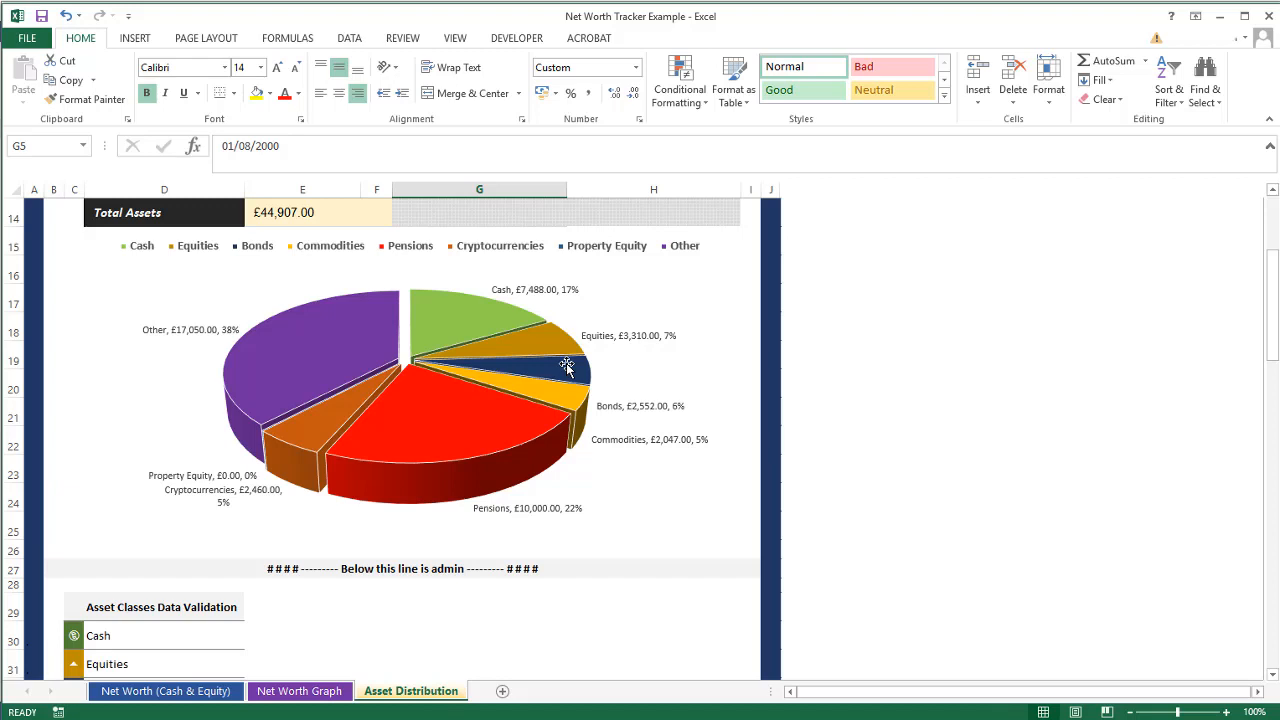
scroll(386, 476, "up", 5)
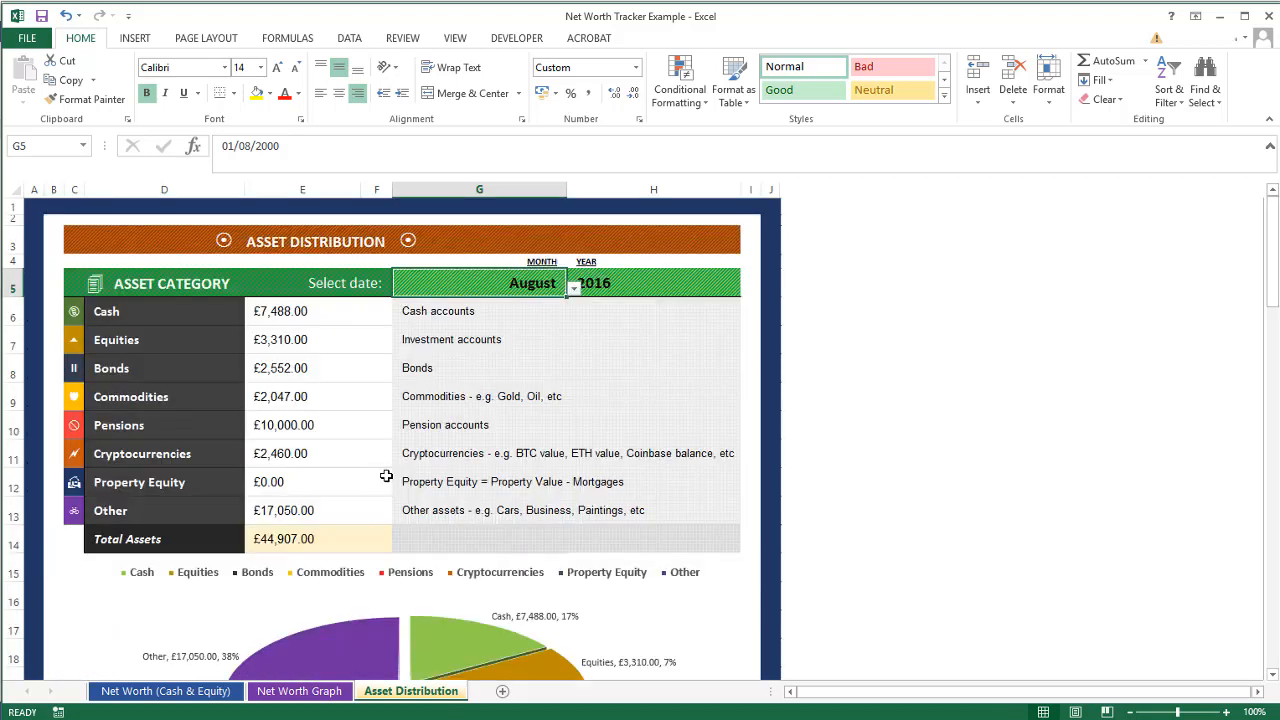